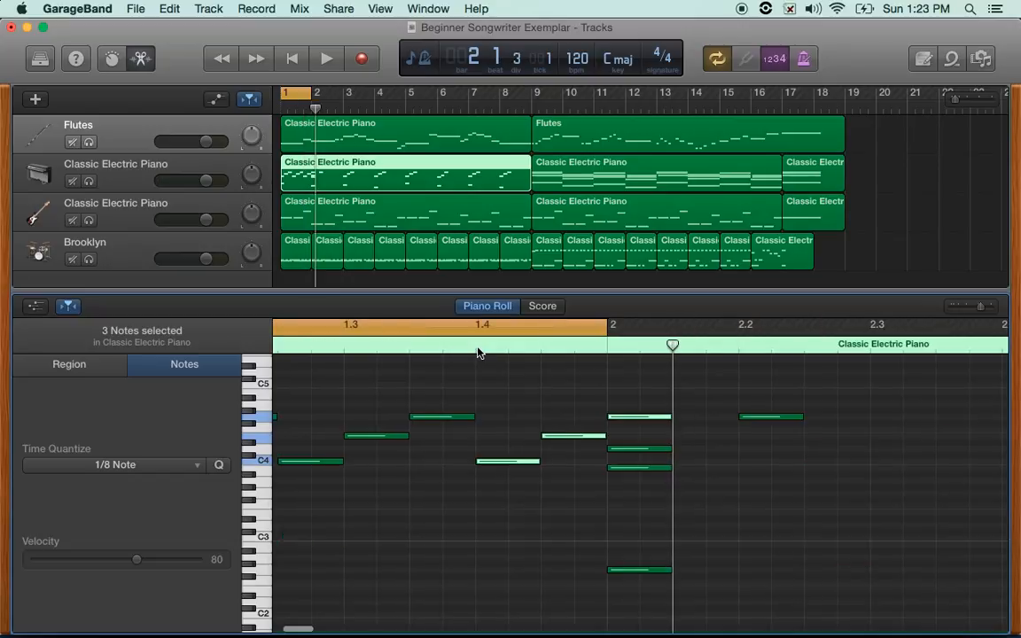
# Step: Delete the top note at the start of bar 2 and play the Classic Electric Piano opening alone and with all tracks
pyautogui.moveTo(665, 388); pyautogui.dragTo(634, 431)
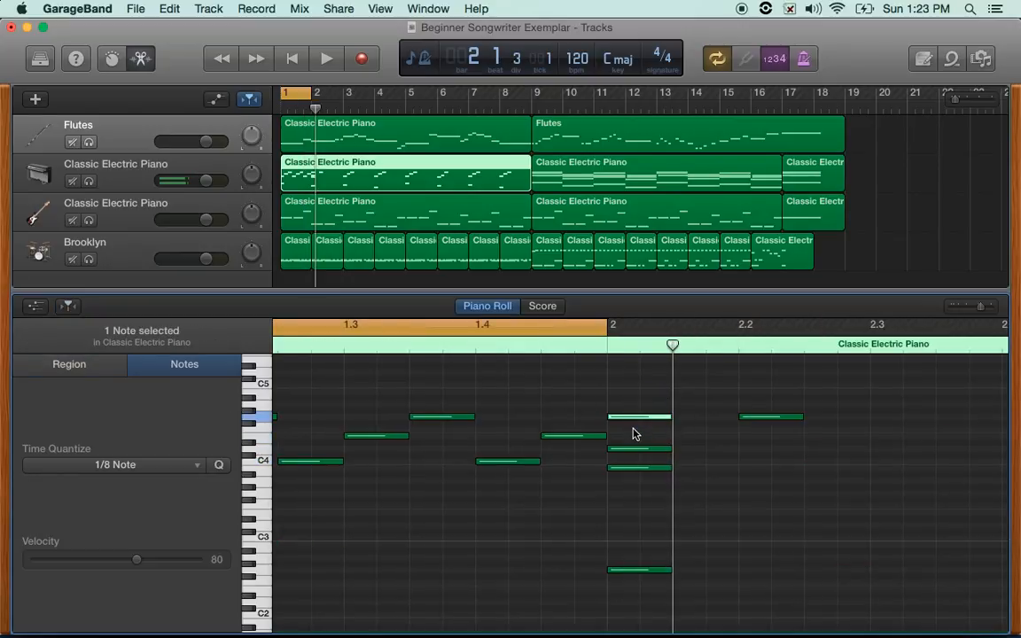
pyautogui.hscroll(-5, 406, 416)
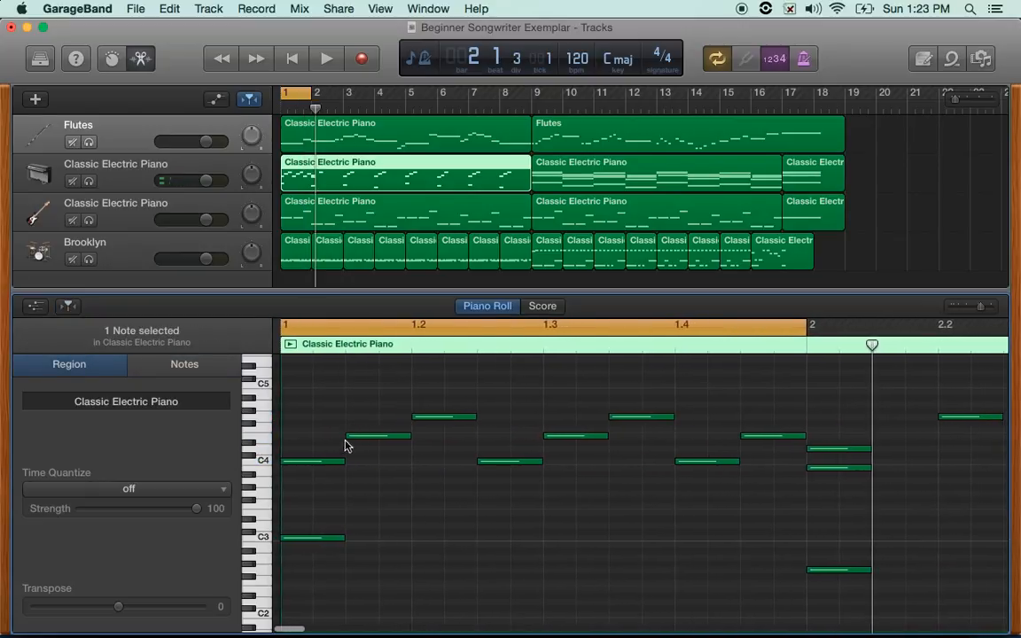
pyautogui.click(325, 469)
pyautogui.click(292, 345)
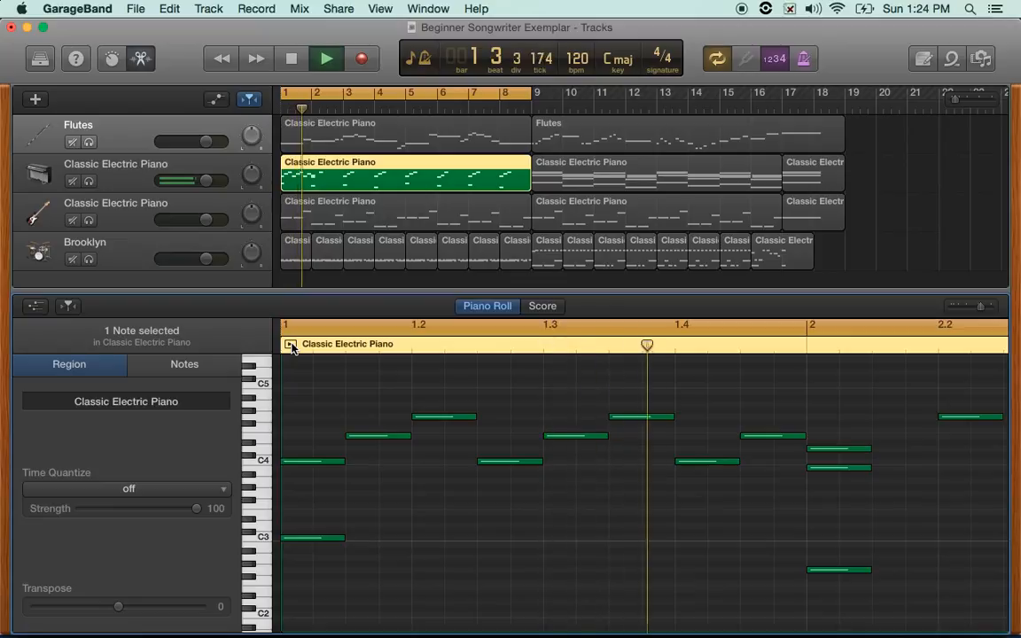
pyautogui.click(290, 346)
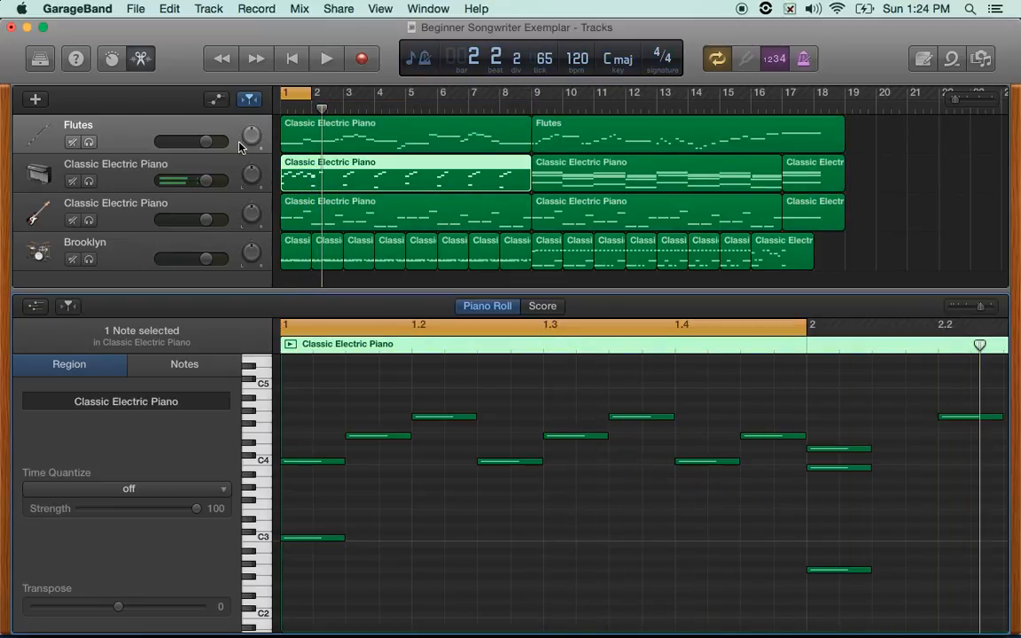
pyautogui.press('space')
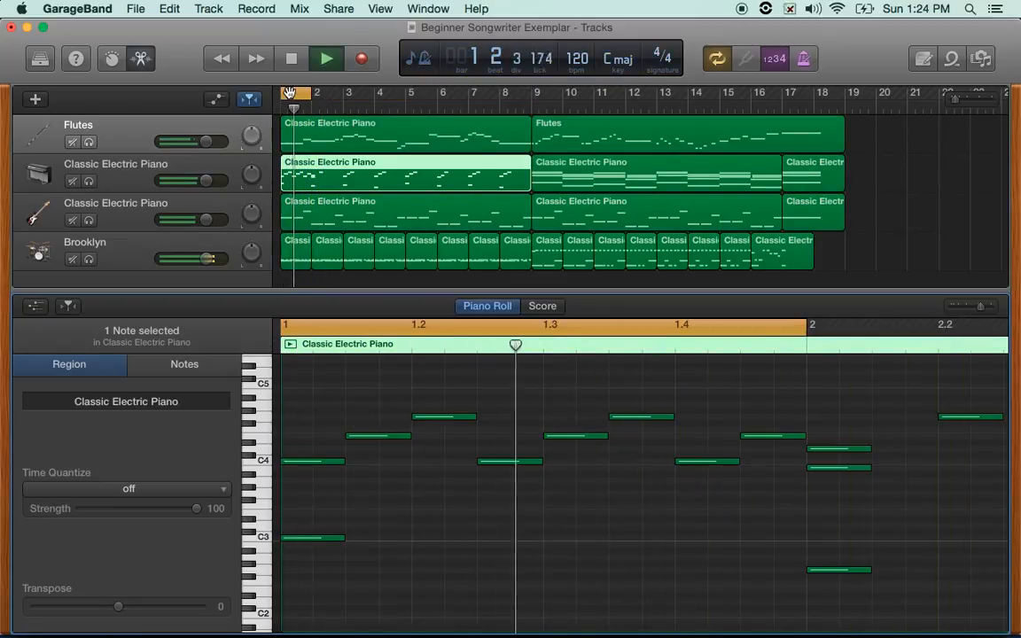
pyautogui.press('space')
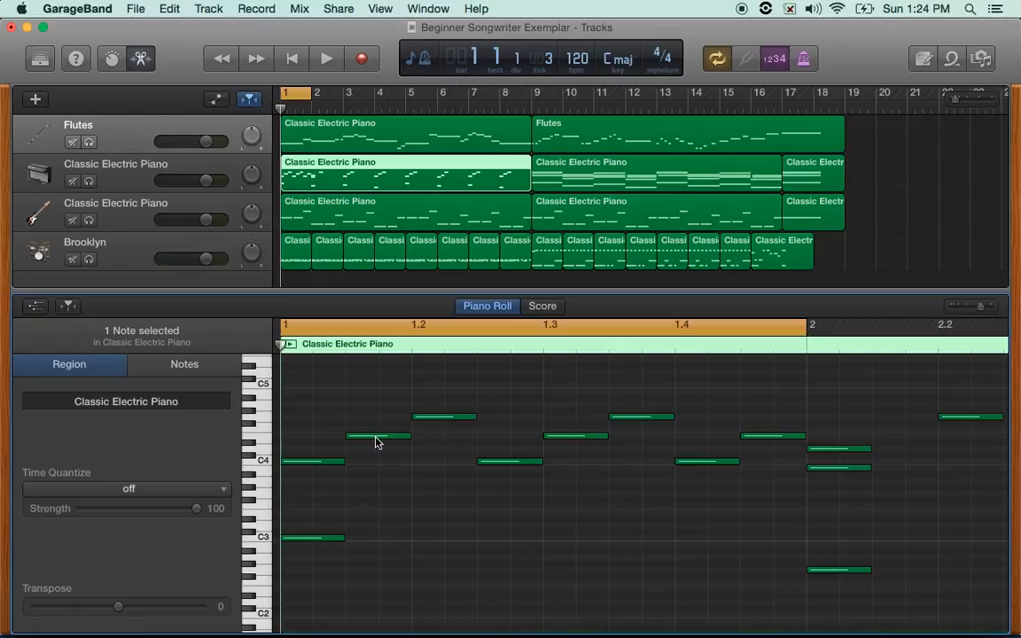
# Step: Swap the E4 and G4 notes across bar 1 of the Classic Electric Piano region and play the changed pattern
pyautogui.moveTo(334, 435); pyautogui.dragTo(754, 440)
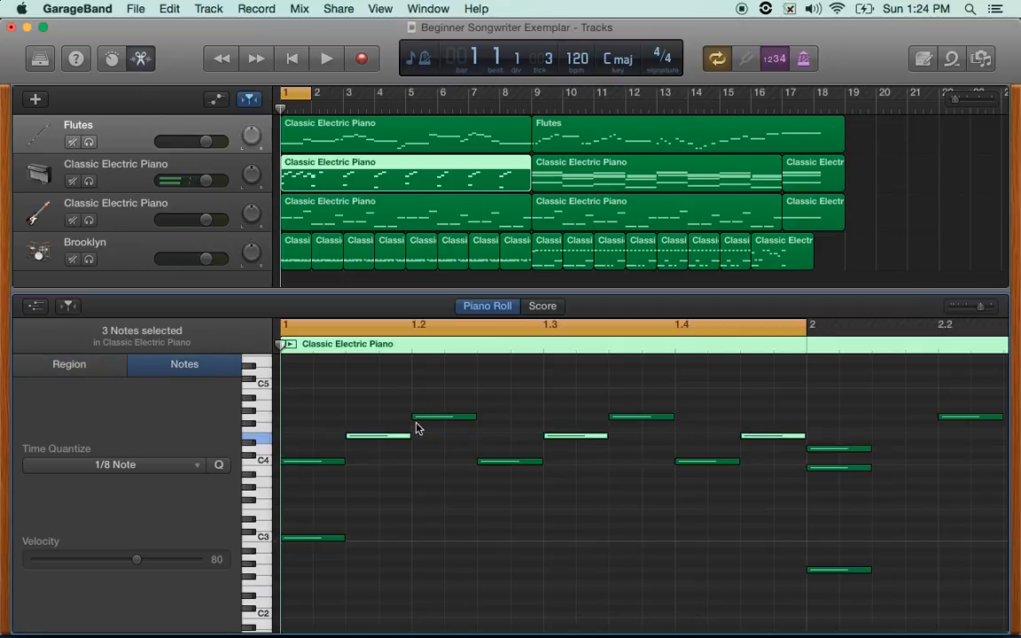
pyautogui.click(461, 462)
pyautogui.moveTo(321, 445); pyautogui.dragTo(759, 434)
pyautogui.moveTo(367, 437); pyautogui.dragTo(654, 438)
pyautogui.moveTo(328, 396); pyautogui.dragTo(751, 420)
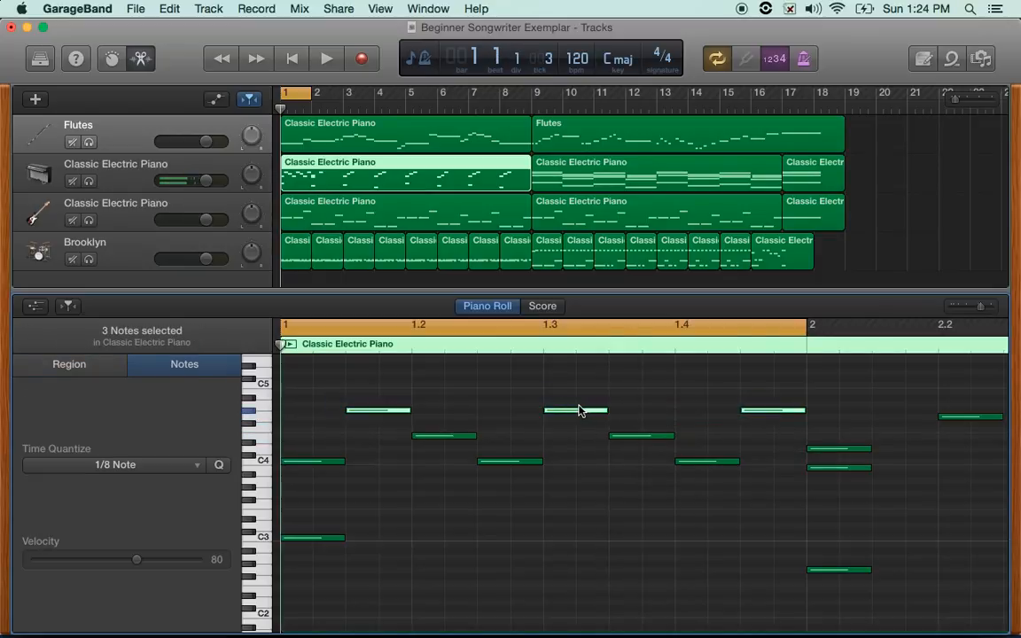
pyautogui.moveTo(578, 412); pyautogui.dragTo(581, 418)
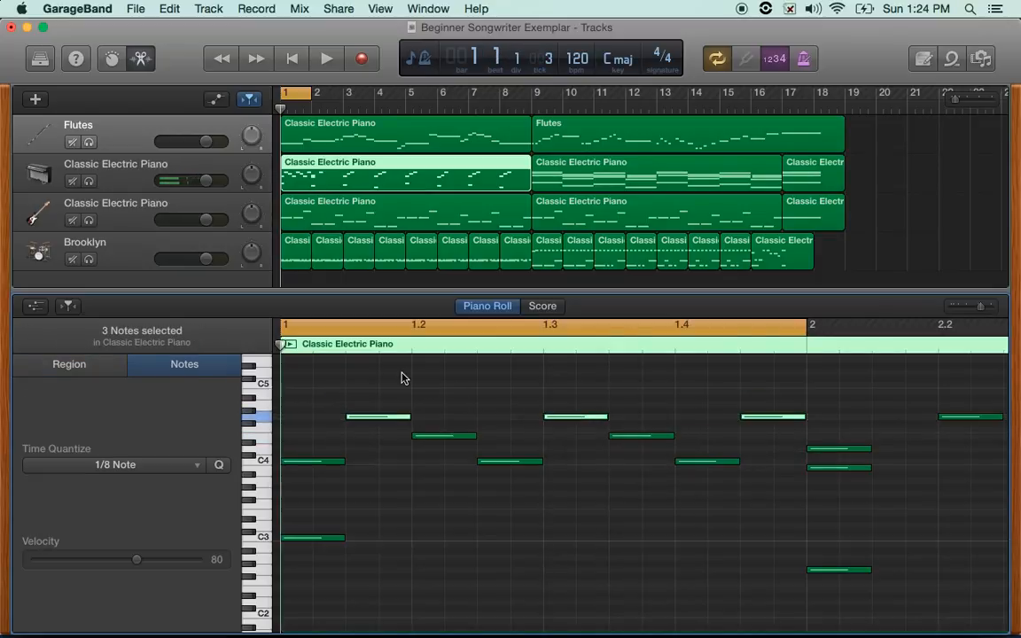
pyautogui.press('space')
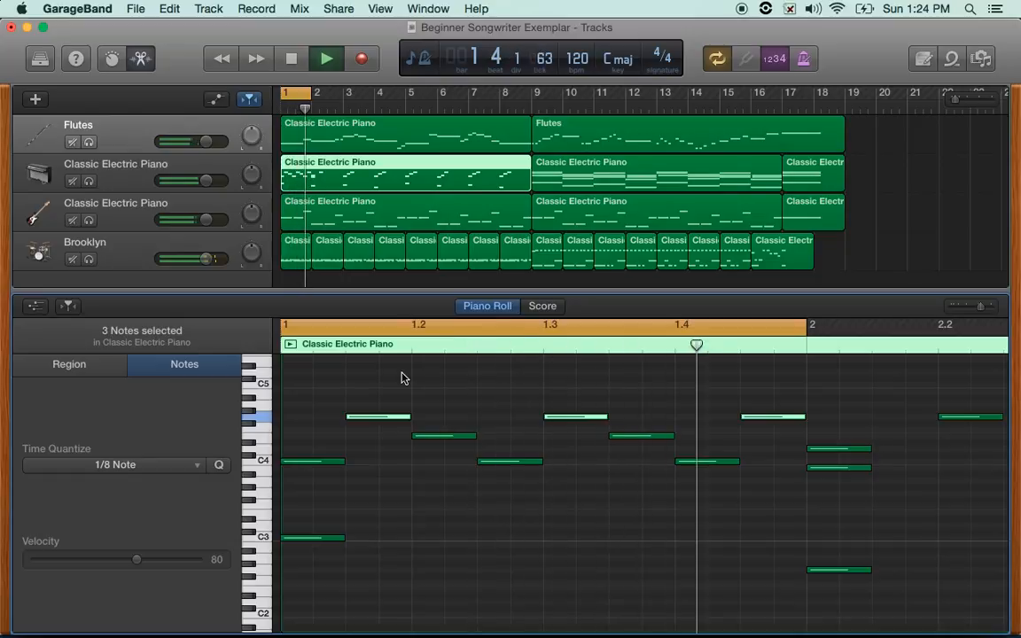
pyautogui.press('space')
# Step: Undo the swap of the E4 and G4 notes in bar 1
pyautogui.hotkey('alt', 'Up')
pyautogui.press('super+z')
pyautogui.press('super+z')
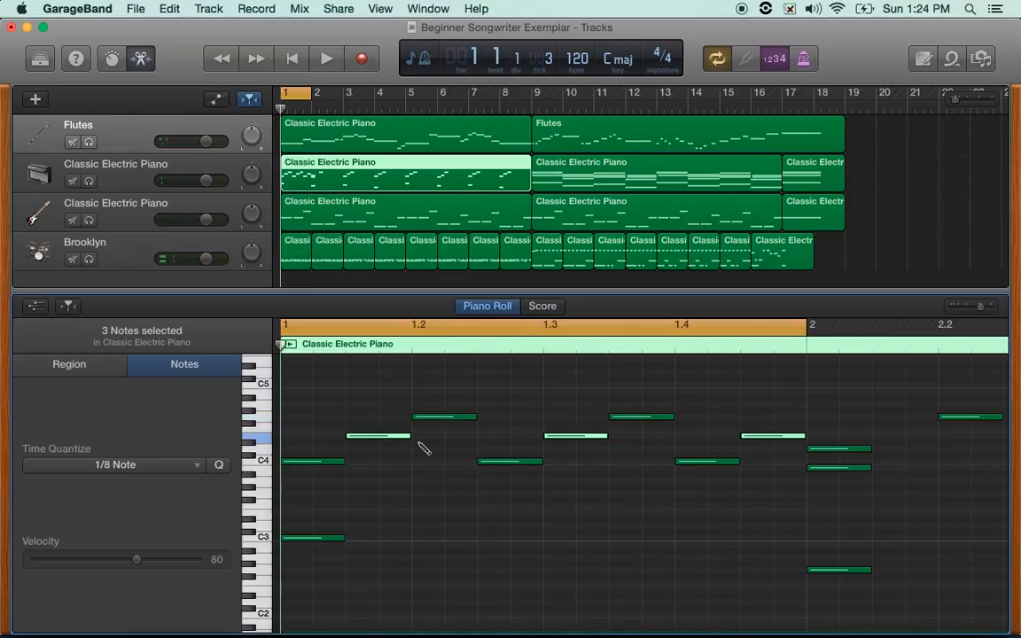
# Step: Raise the second C-E-G note group in bar 1 by one octave and play the result
pyautogui.moveTo(462, 506); pyautogui.dragTo(627, 416)
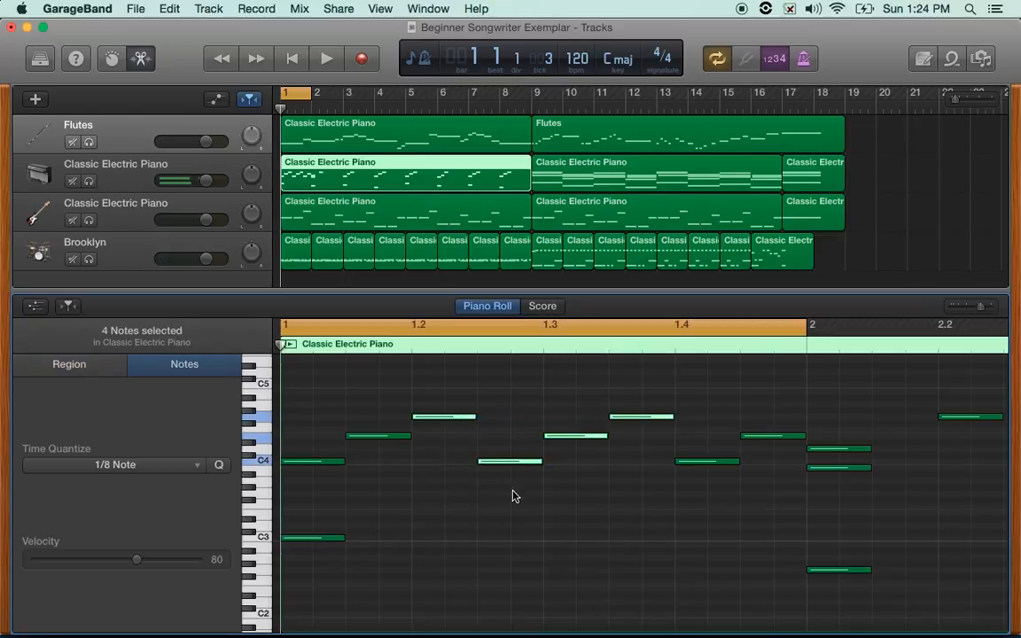
pyautogui.moveTo(499, 529); pyautogui.dragTo(649, 400)
pyautogui.moveTo(497, 467); pyautogui.dragTo(497, 390)
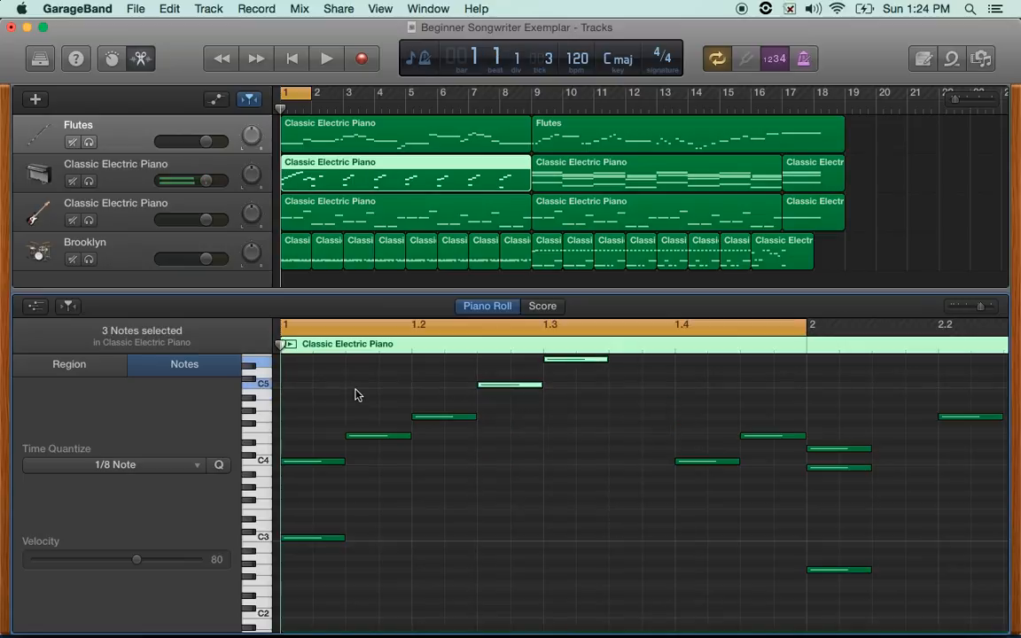
pyautogui.press('space')
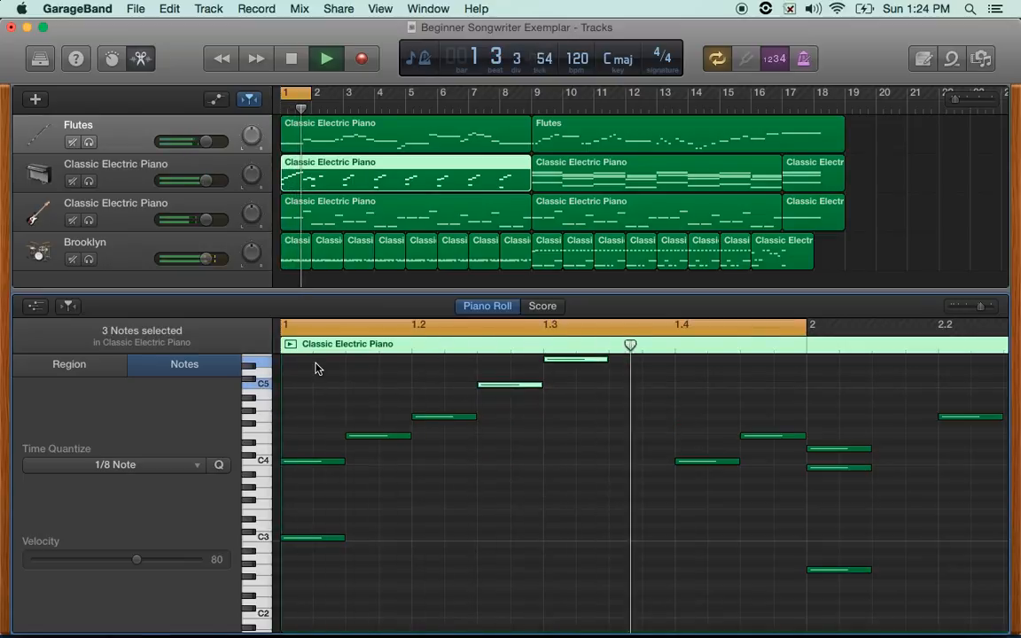
pyautogui.press('space')
# Step: Raise the last two notes of bar 1 by two octaves and play the ascending eight-note run
pyautogui.scroll(3, 684, 486)
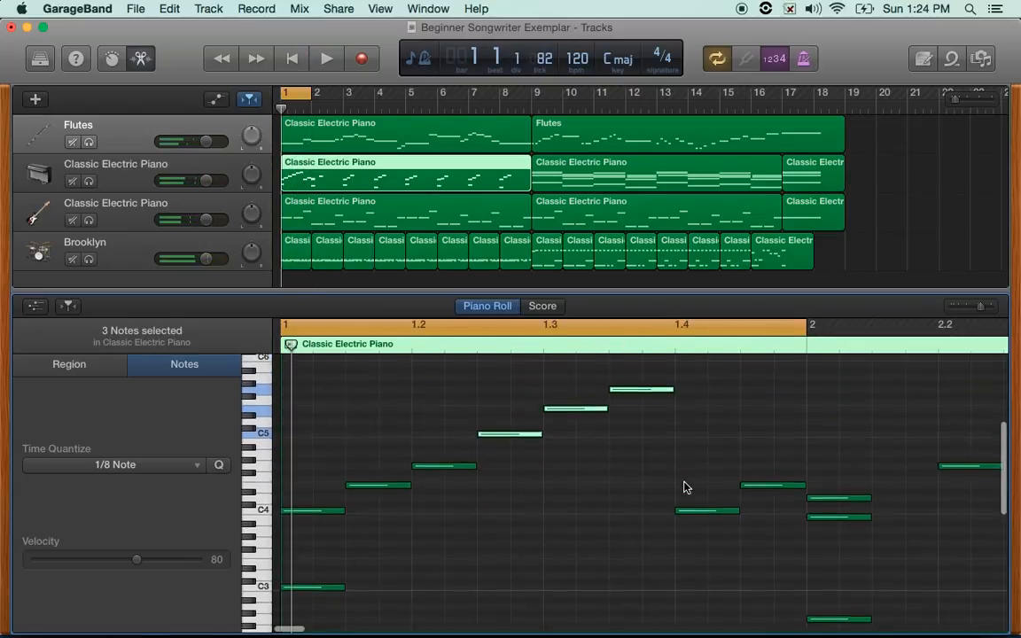
pyautogui.moveTo(699, 550); pyautogui.dragTo(762, 493)
pyautogui.moveTo(706, 537); pyautogui.dragTo(703, 386)
pyautogui.press('space')
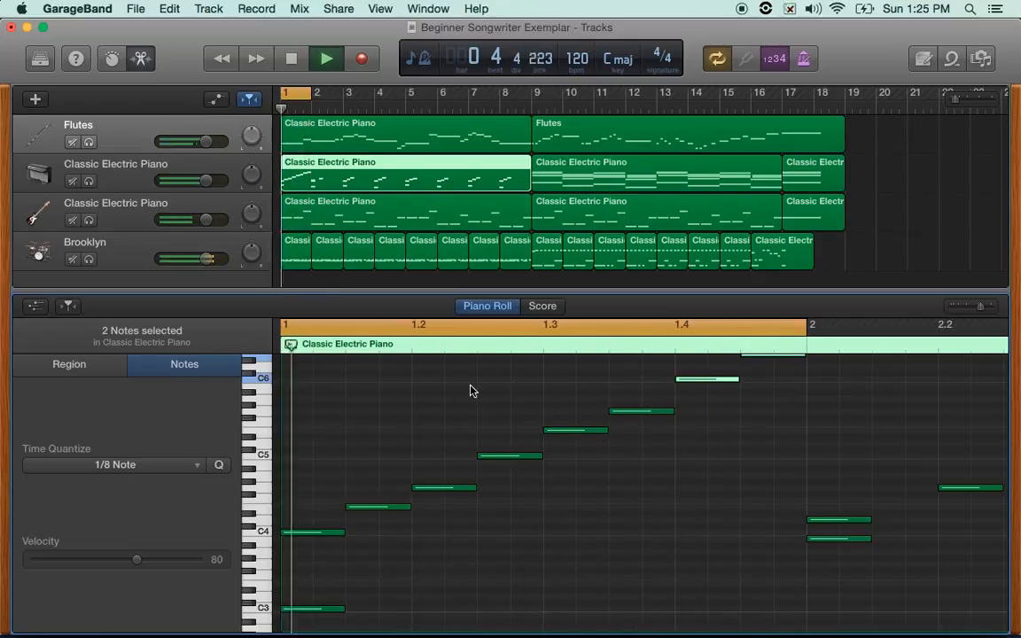
pyautogui.press('space')
pyautogui.scroll(2, 434, 476)
pyautogui.scroll(1, 434, 476)
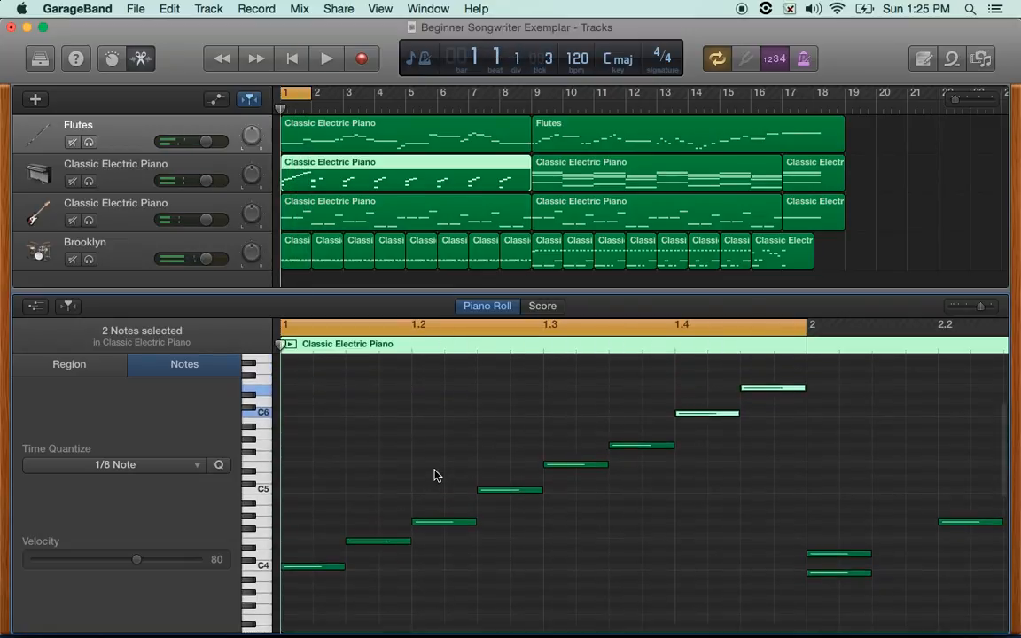
pyautogui.moveTo(749, 370); pyautogui.dragTo(288, 583)
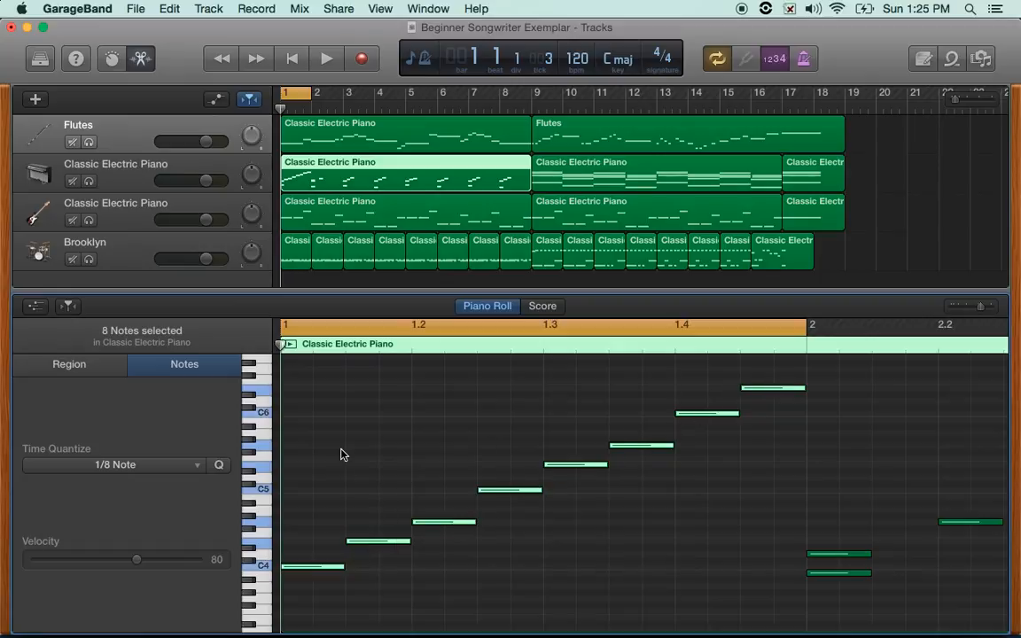
pyautogui.press('space')
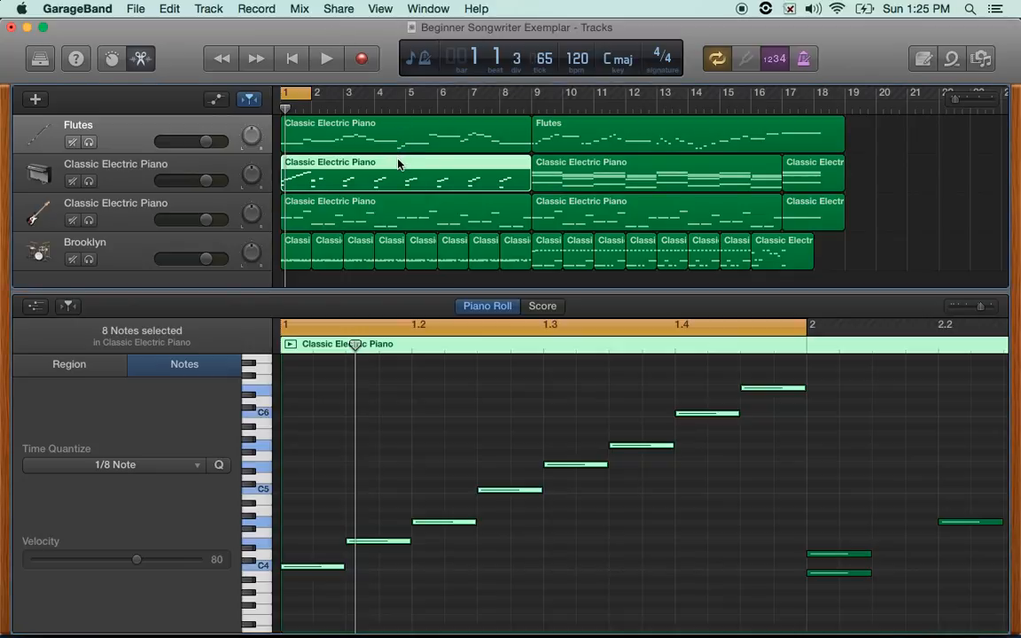
# Step: Delete the Classic Electric Piano region in bars 1 to 8 and copy the chord region that starts at bar 9
pyautogui.press('Delete')
pyautogui.click(557, 173)
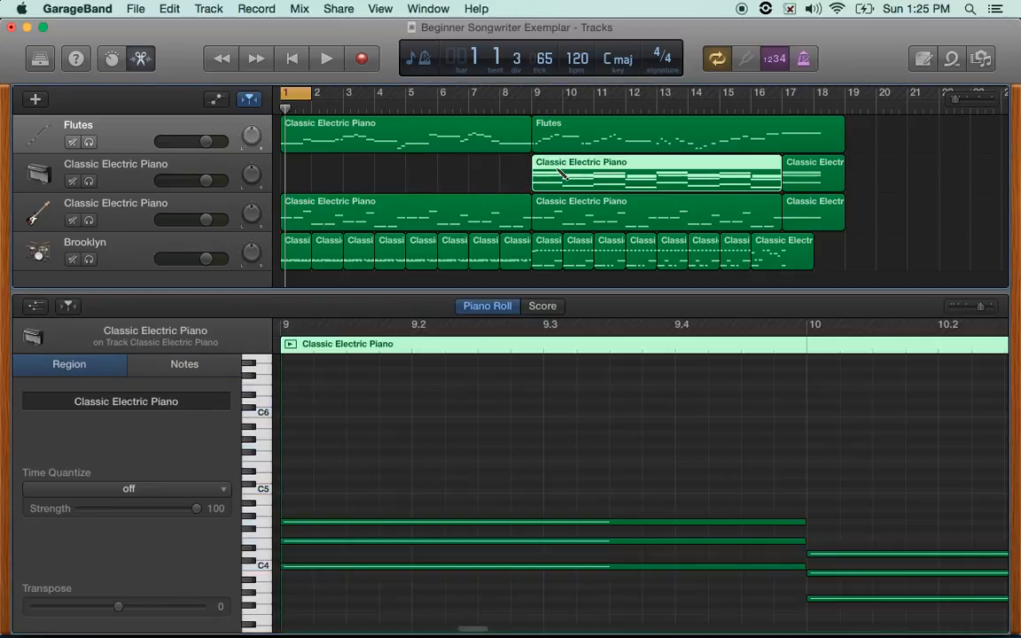
pyautogui.click(286, 106)
pyautogui.moveTo(286, 105); pyautogui.dragTo(254, 111)
pyautogui.press('super+v')
pyautogui.press('super+z')
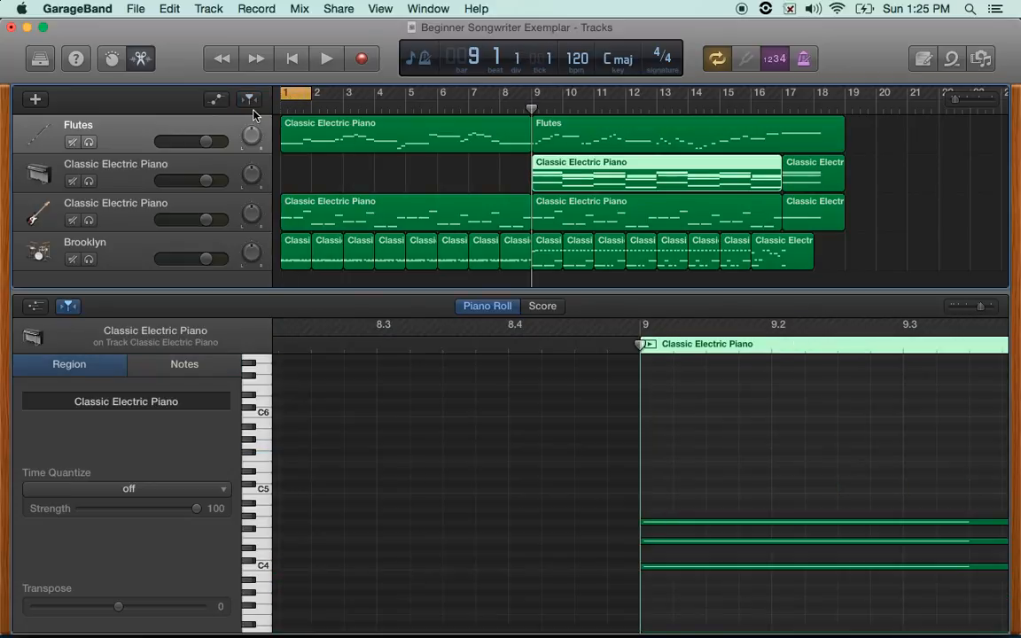
pyautogui.press('super+z')
# Step: Paste the copied chord region at bar 1 on the upper Classic Electric Piano track
pyautogui.click(282, 105)
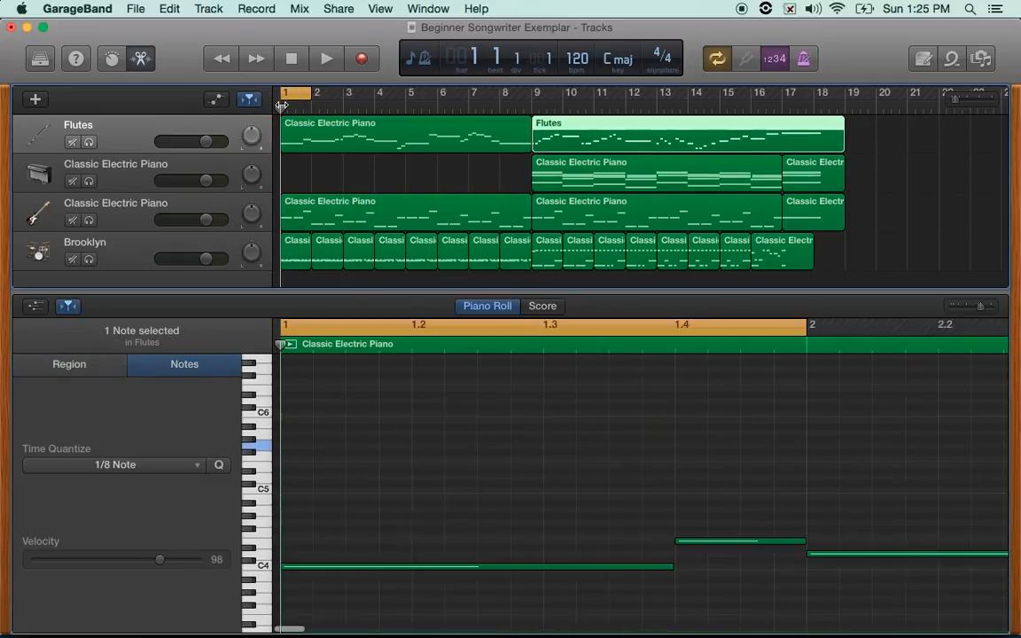
pyautogui.press('Down')
pyautogui.press('super+v')
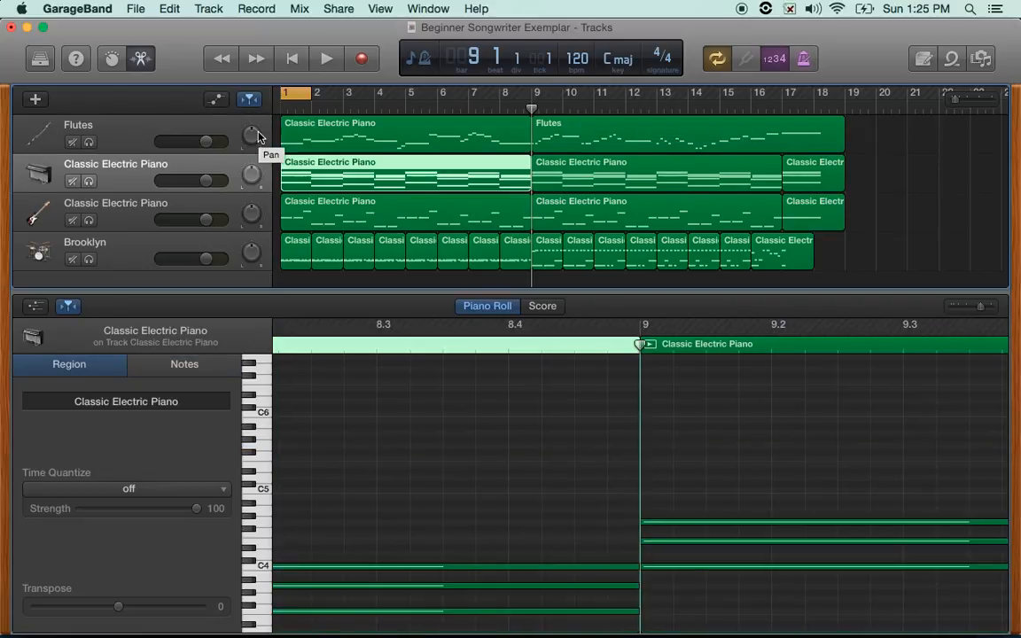
# Step: Switch to Adobe Reader and look through the pages of the Beginner Songwriter assignment PDF
pyautogui.press('super+Tab')
pyautogui.press('super+Tab')
pyautogui.press('super+Tab')
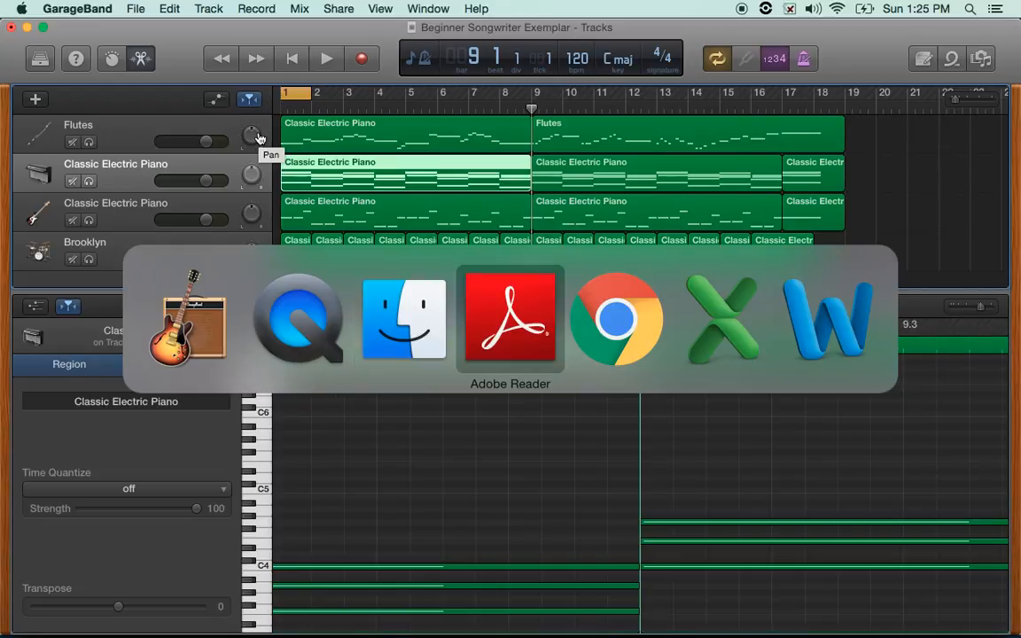
pyautogui.scroll(-3, 249, 247)
pyautogui.scroll(-5, 249, 248)
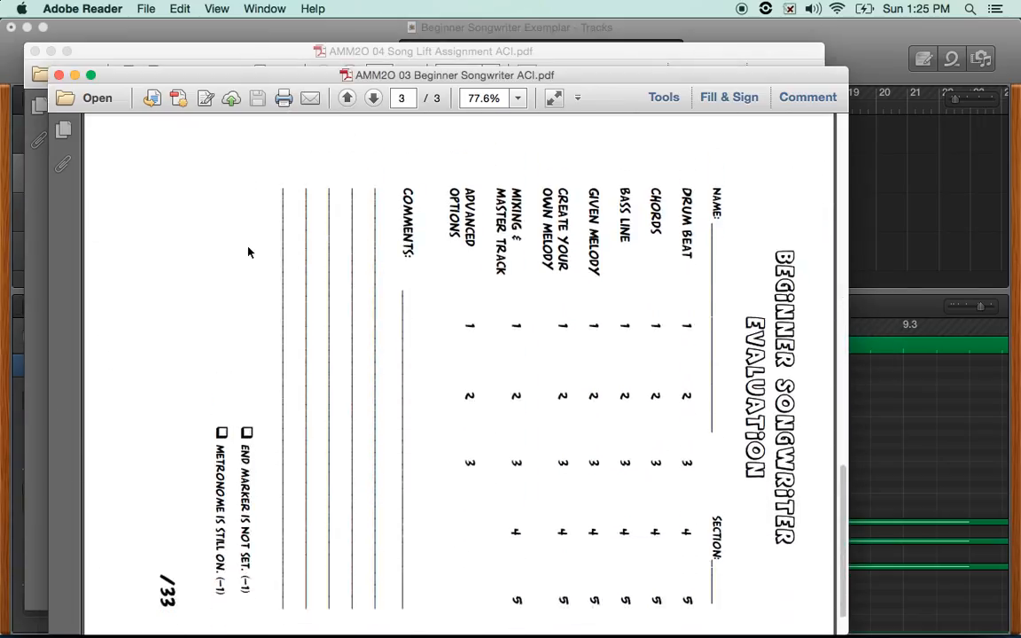
pyautogui.scroll(1, 248, 252)
pyautogui.scroll(10, 248, 252)
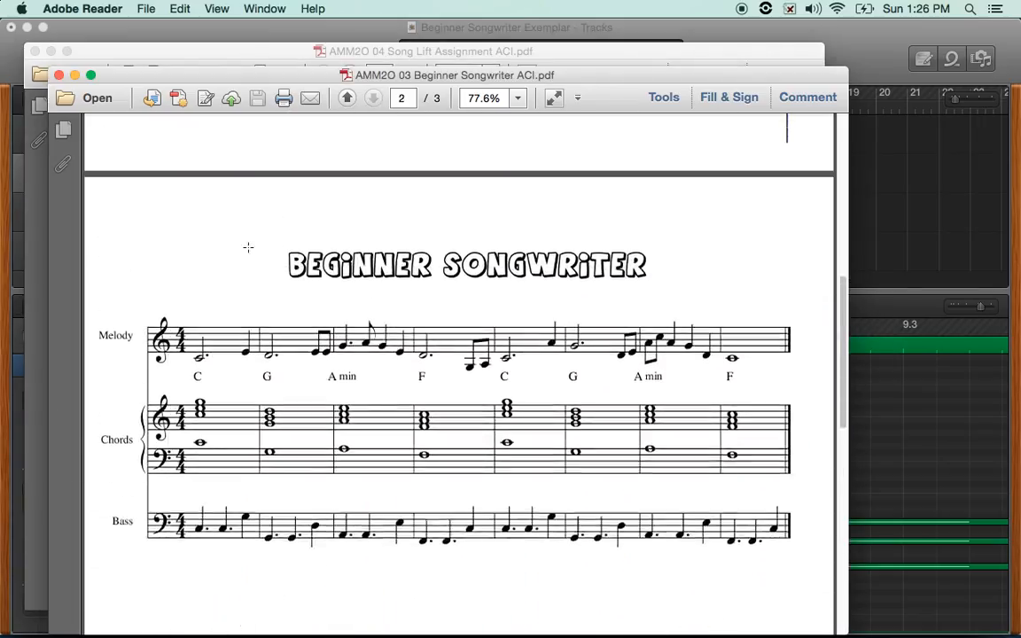
pyautogui.scroll(1, 248, 251)
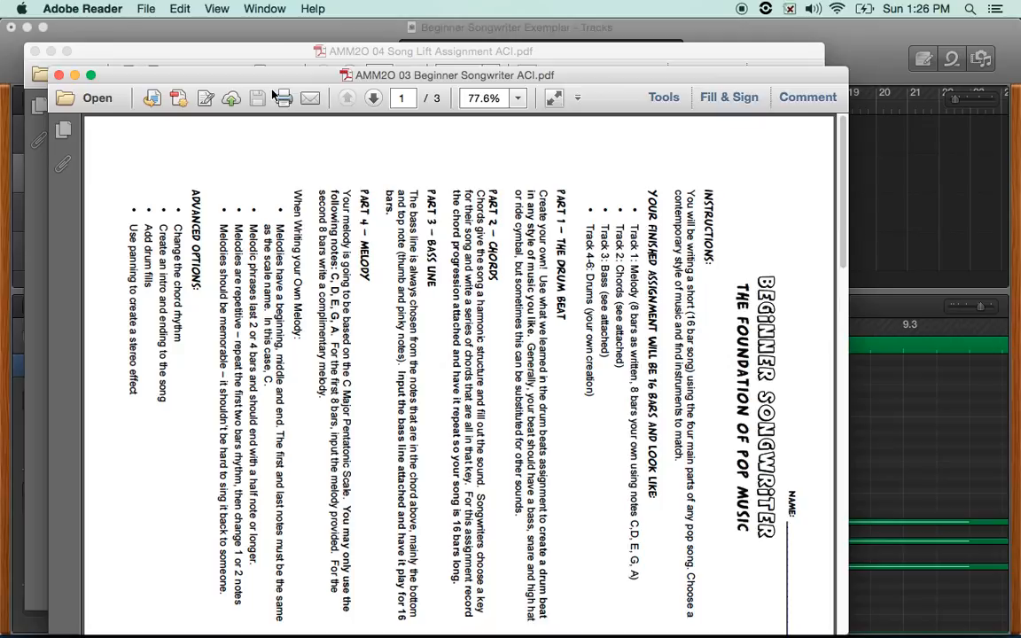
# Step: Rotate the assignment PDF view counterclockwise so the instructions page reads upright
pyautogui.click(216, 9)
pyautogui.moveTo(279, 29)
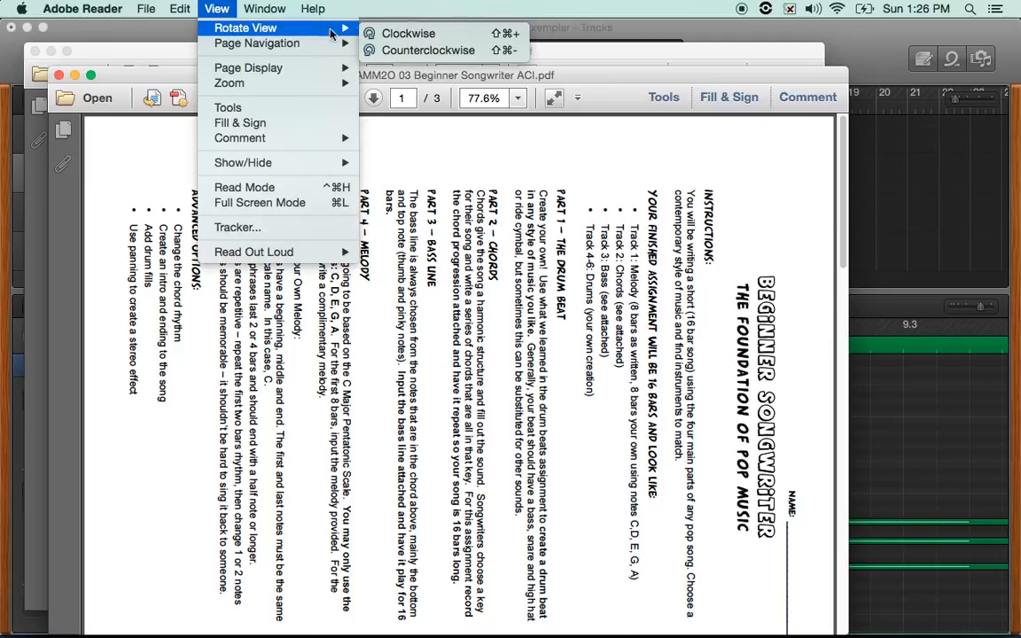
pyautogui.click(403, 51)
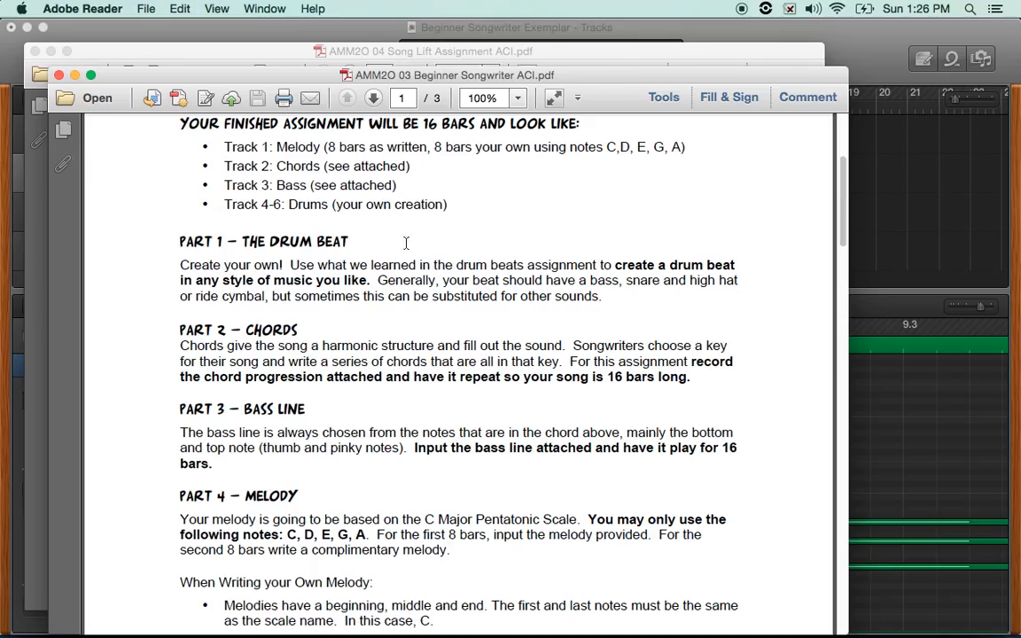
# Step: Read the melody-writing guidelines and the advanced options in the assignment instructions
pyautogui.scroll(-1, 421, 263)
pyautogui.scroll(-5, 422, 263)
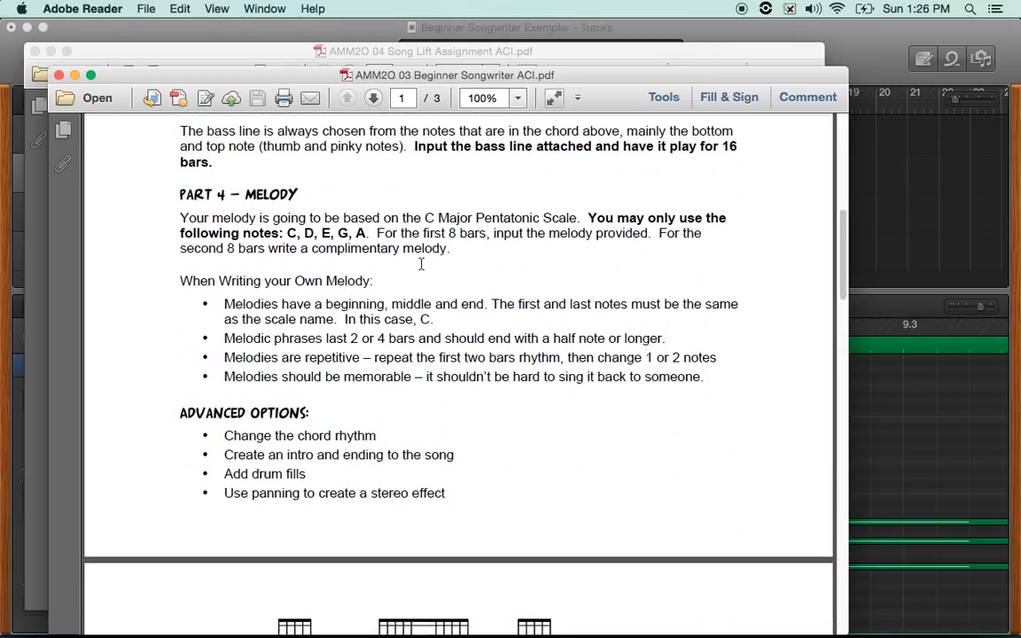
pyautogui.scroll(-2, 421, 263)
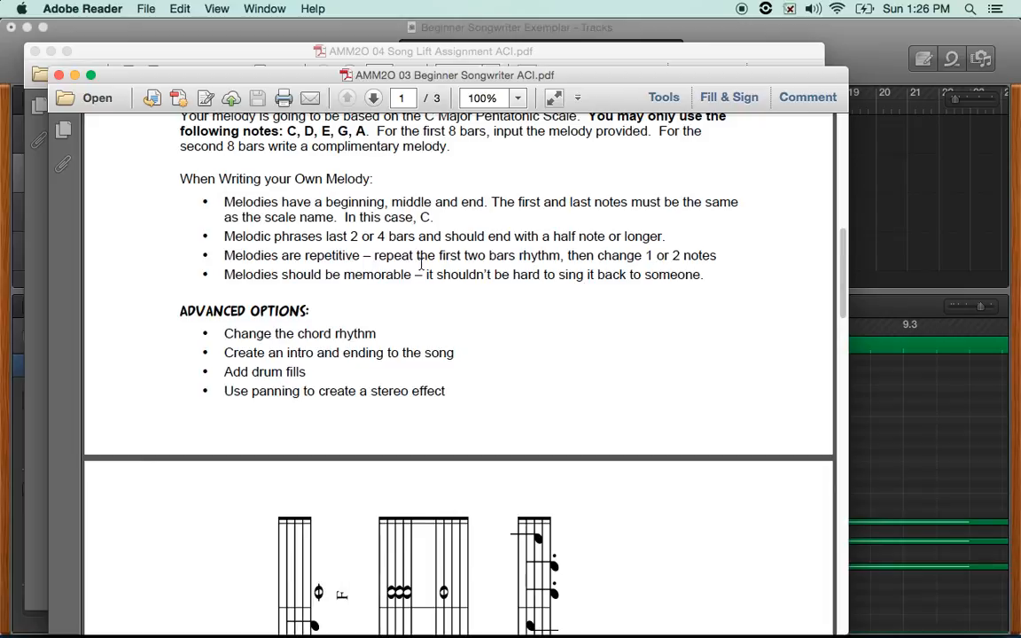
pyautogui.scroll(5, 421, 263)
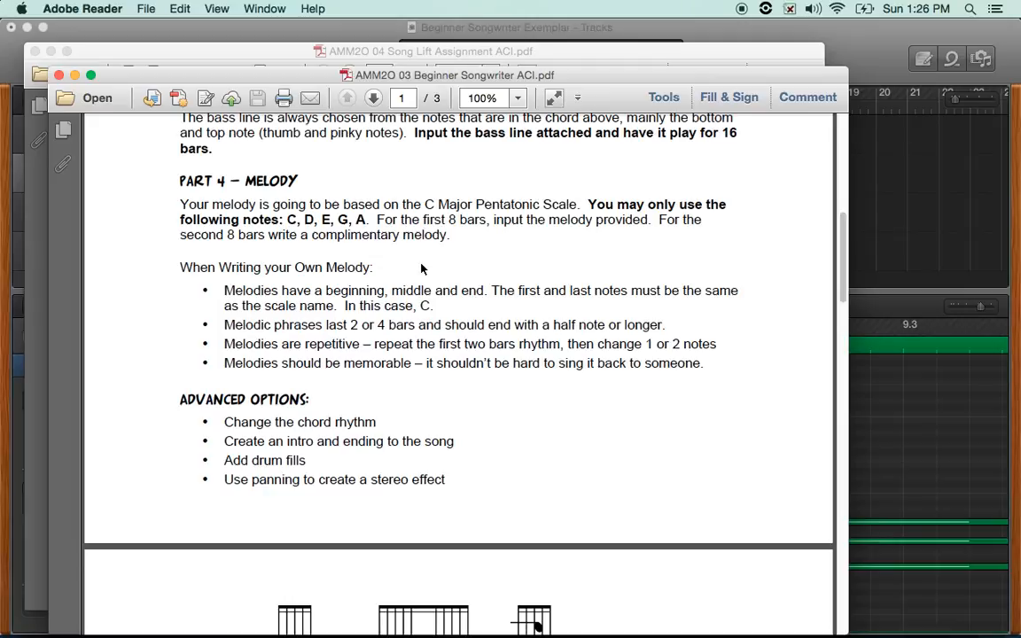
# Step: Switch to GarageBand, move all regions to start at bar 4 and back to bar 1, and return to Adobe Reader
pyautogui.press('super+Tab')
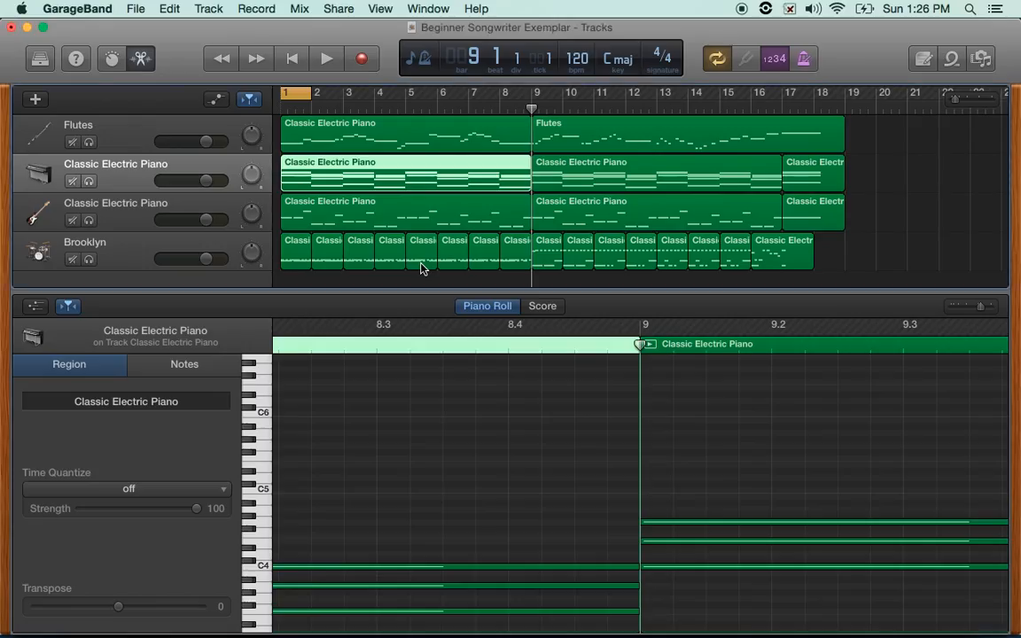
pyautogui.moveTo(903, 131); pyautogui.dragTo(380, 232)
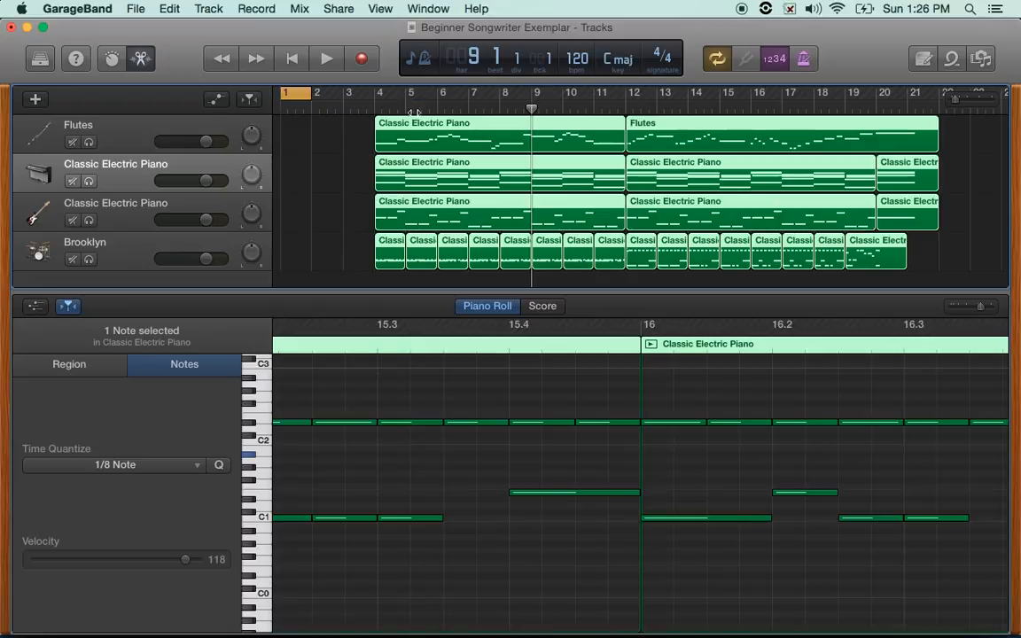
pyautogui.moveTo(397, 130); pyautogui.dragTo(295, 125)
pyautogui.press('super+Tab')
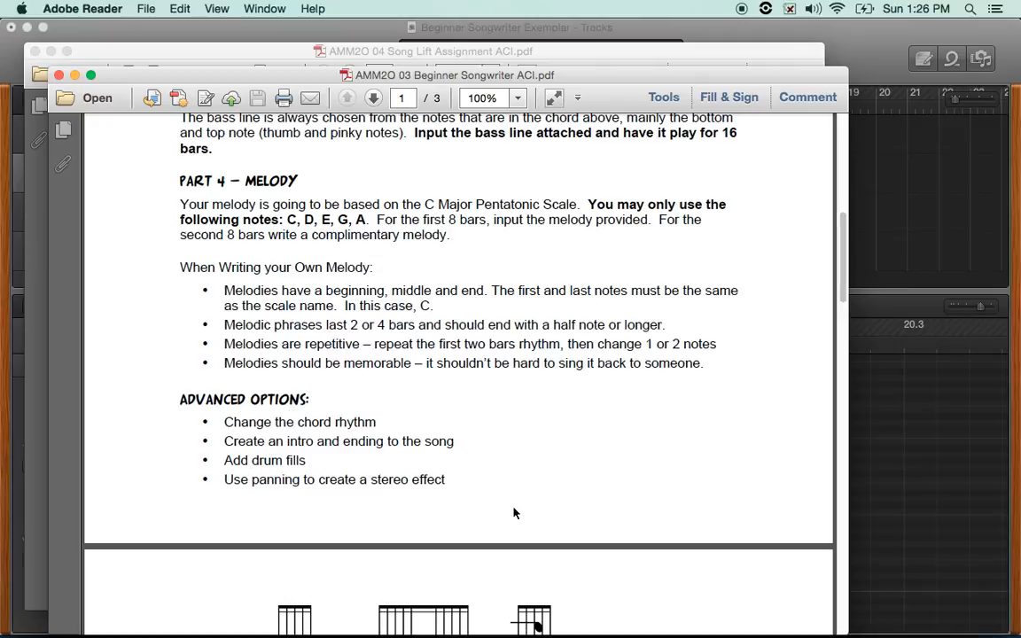
# Step: Switch to GarageBand and move the playhead to bar 5 and back to bar 9
pyautogui.press('super+Tab')
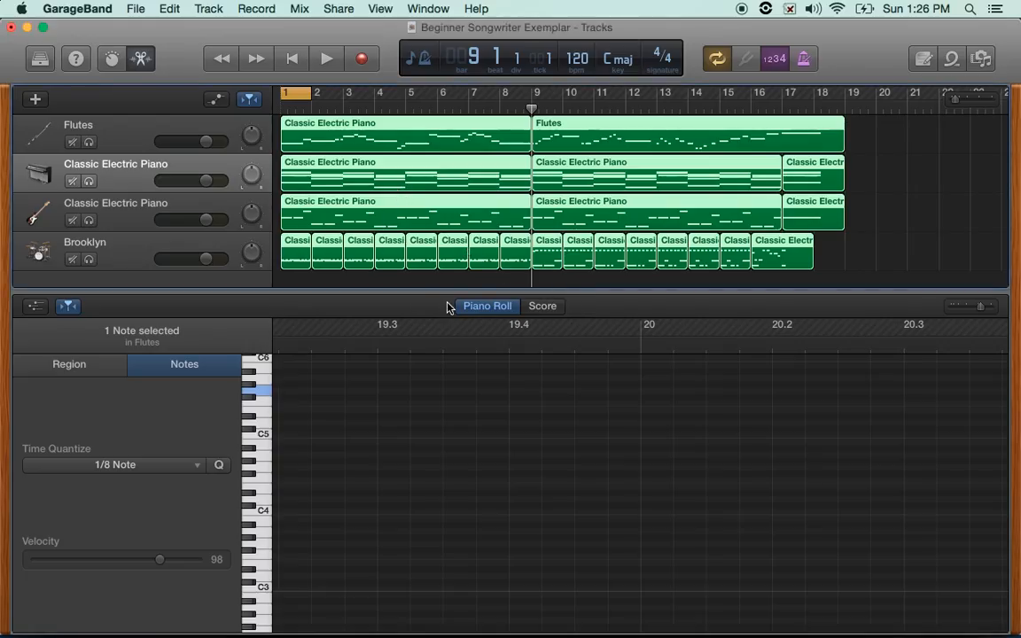
pyautogui.moveTo(530, 109); pyautogui.dragTo(413, 110)
pyautogui.moveTo(406, 116); pyautogui.dragTo(529, 106)
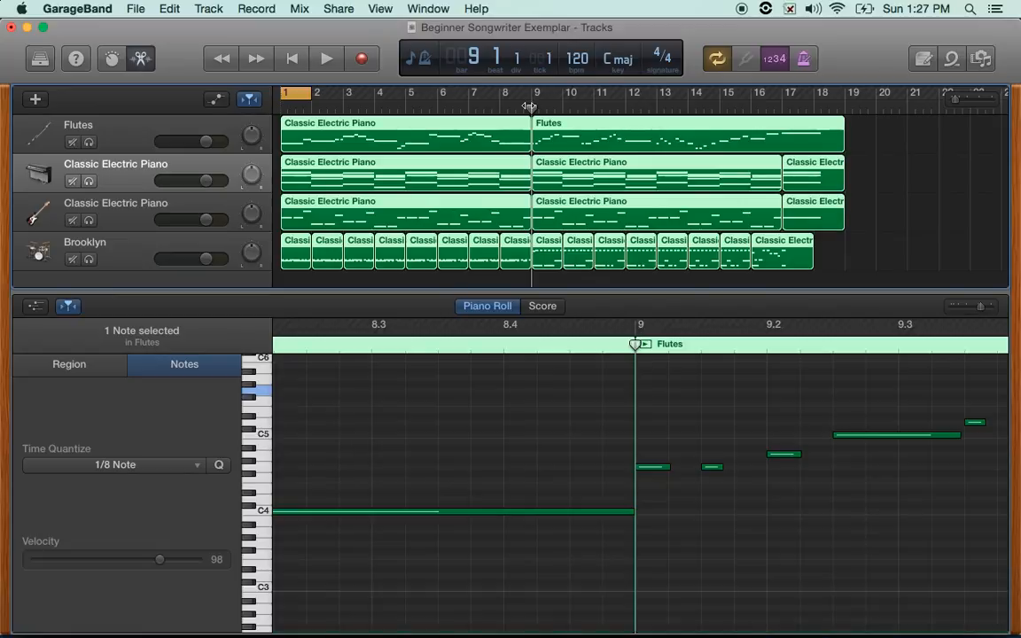
# Step: Check the advanced options list in the assignment PDF in Adobe Reader and return to GarageBand
pyautogui.press('super+Tab')
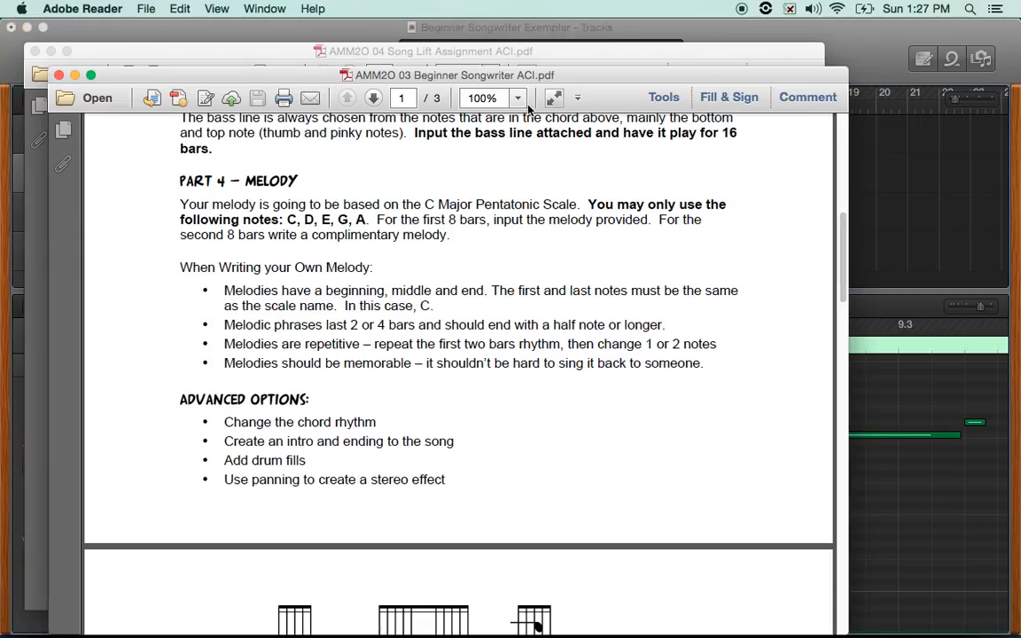
pyautogui.scroll(-3, 284, 478)
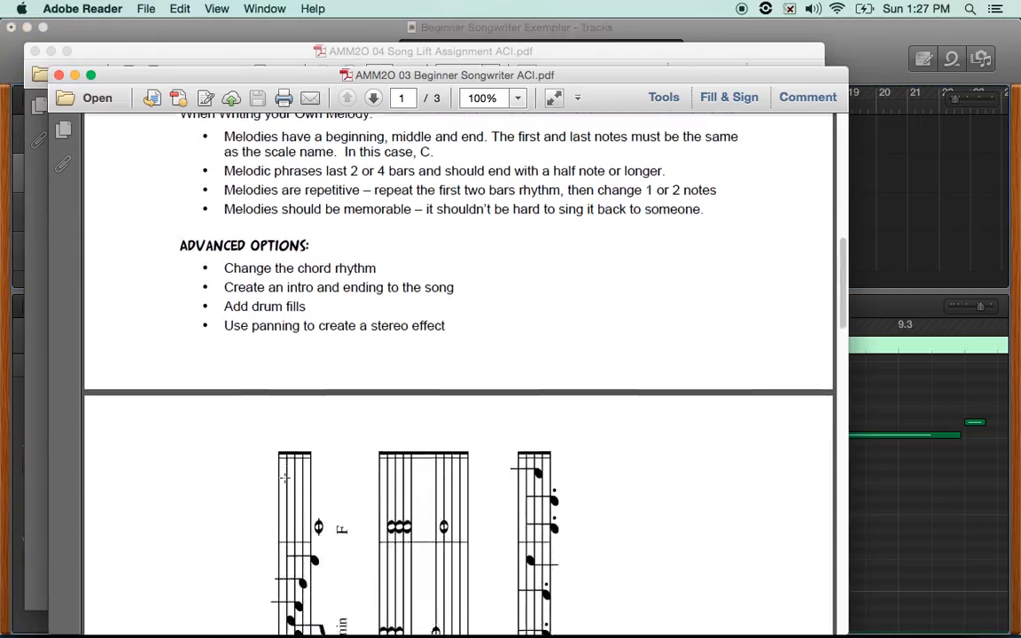
pyautogui.scroll(2, 285, 482)
pyautogui.press('super+Tab')
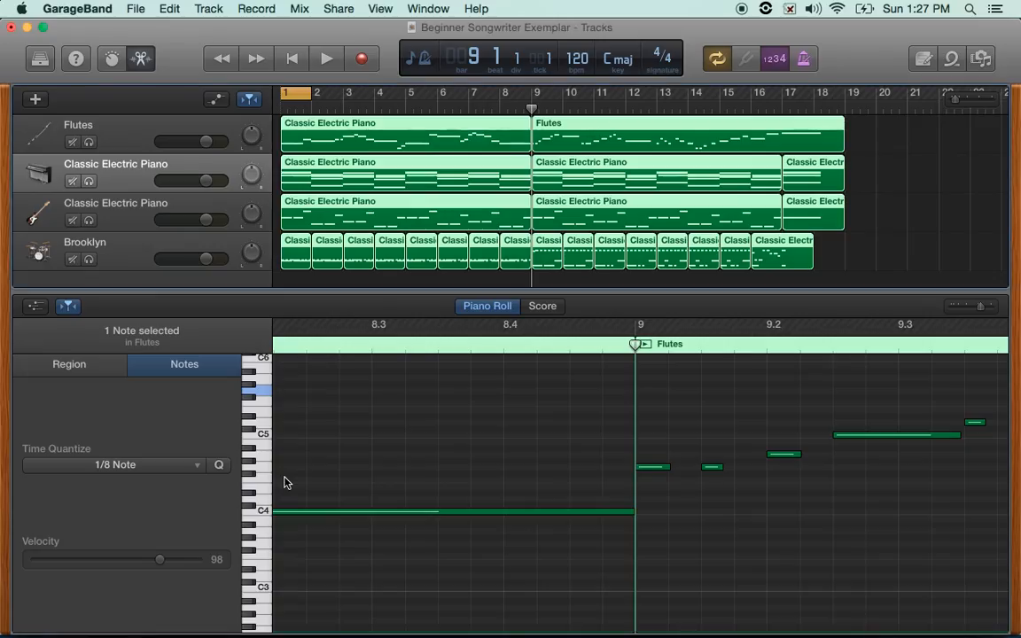
# Step: Pan the Flutes track to the left and the Classic Electric Piano chord track to the right
pyautogui.click(251, 136)
pyautogui.moveTo(251, 136); pyautogui.dragTo(249, 178)
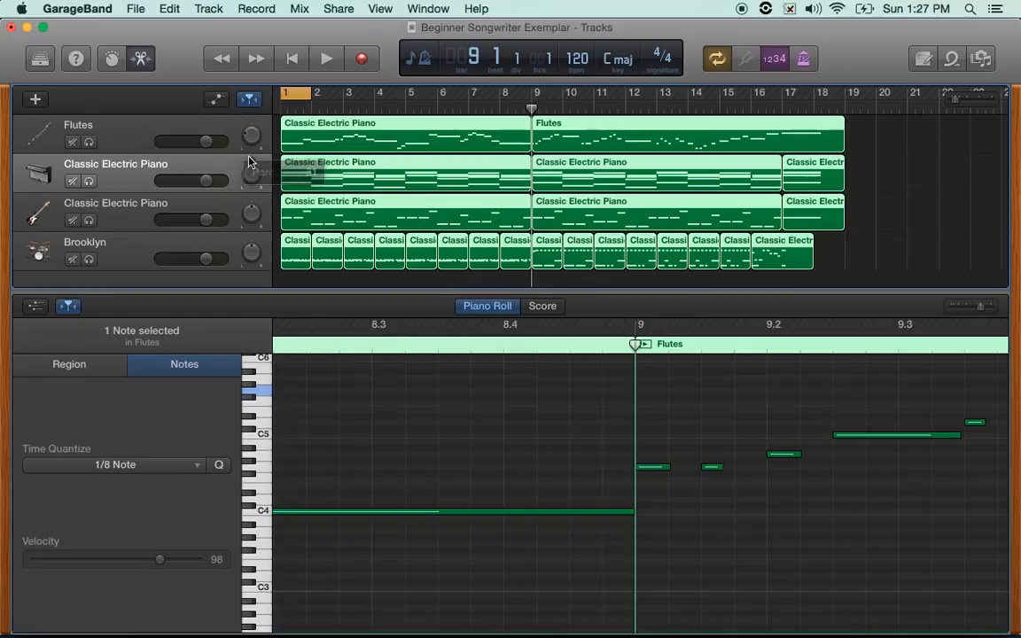
pyautogui.click(249, 177)
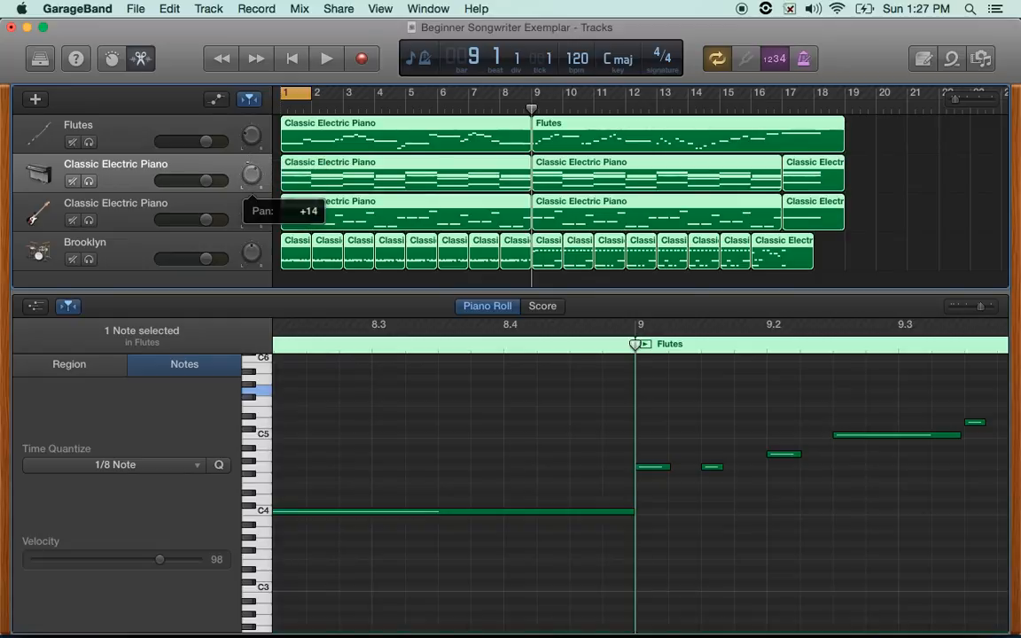
pyautogui.moveTo(250, 178); pyautogui.dragTo(250, 219)
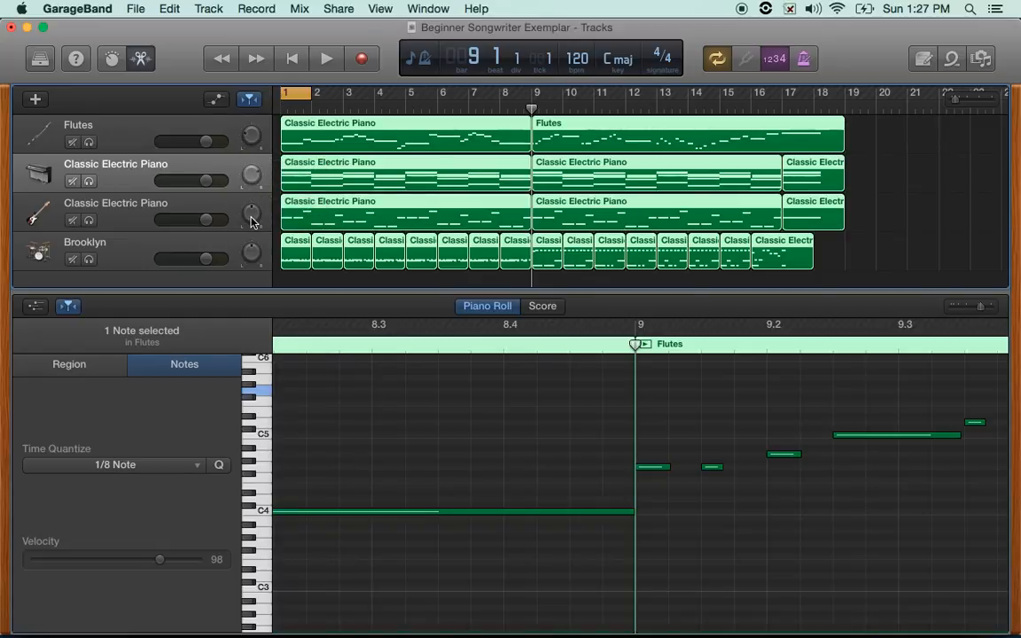
# Step: Turn off cycle looping and play the song from the beginning to hear the panning, stopping in bar 5
pyautogui.click(301, 92)
pyautogui.press('Return')
pyautogui.press('space')
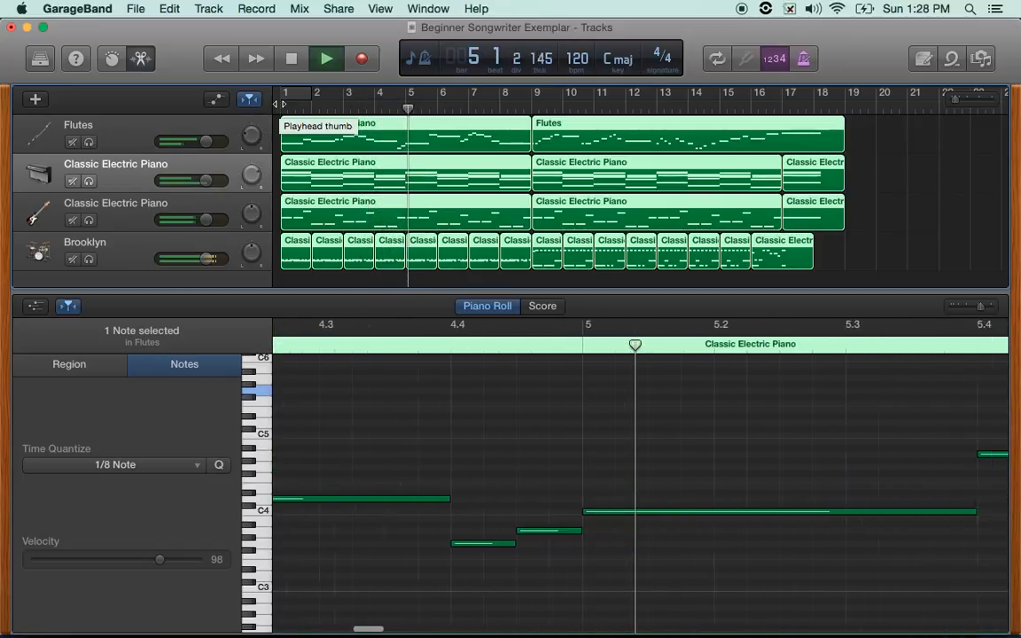
pyautogui.press('space')
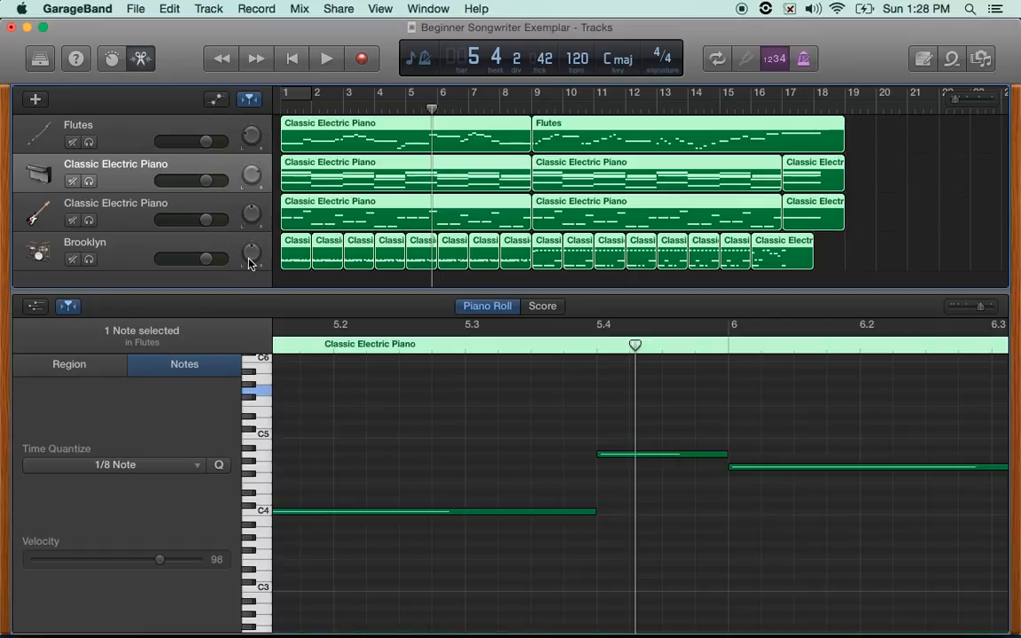
# Step: Pan Flutes further left and the piano chords to +63, and adjust the panning of the bass and Brooklyn tracks
pyautogui.click(252, 174)
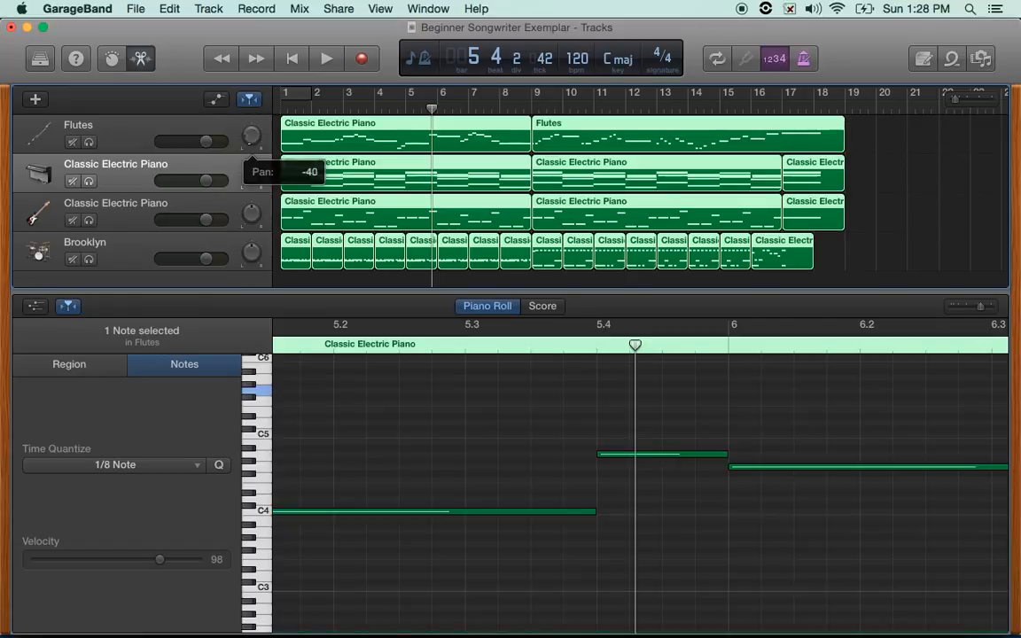
pyautogui.moveTo(251, 176); pyautogui.dragTo(252, 161)
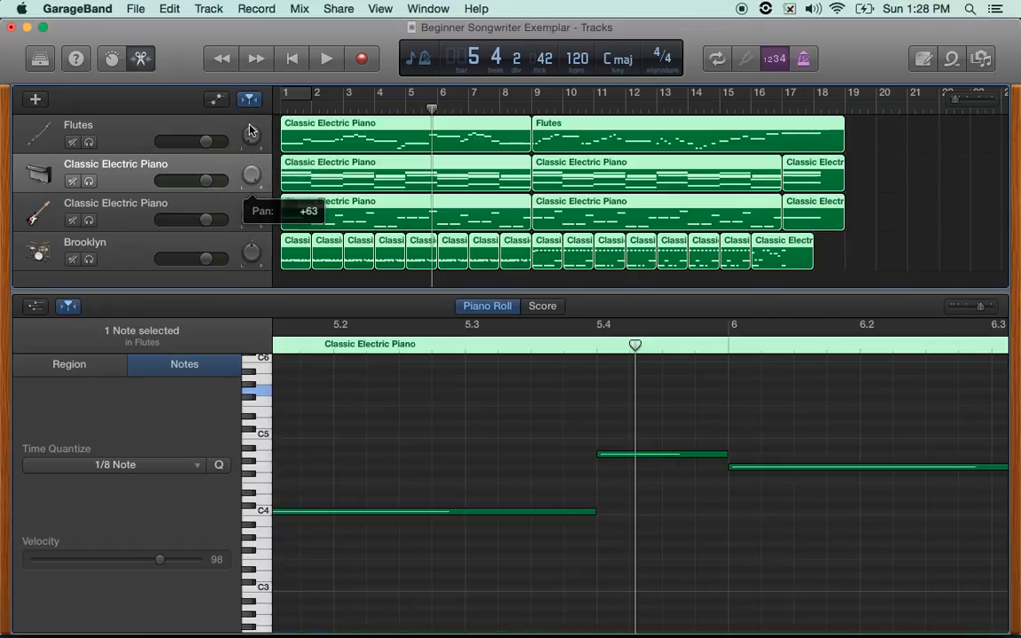
pyautogui.click(251, 214)
pyautogui.moveTo(251, 213); pyautogui.dragTo(250, 248)
pyautogui.click(251, 253)
# Step: Rename the bass guitar track as Bass
pyautogui.doubleClick(133, 203)
pyautogui.write('Bass')
pyautogui.press('Return')
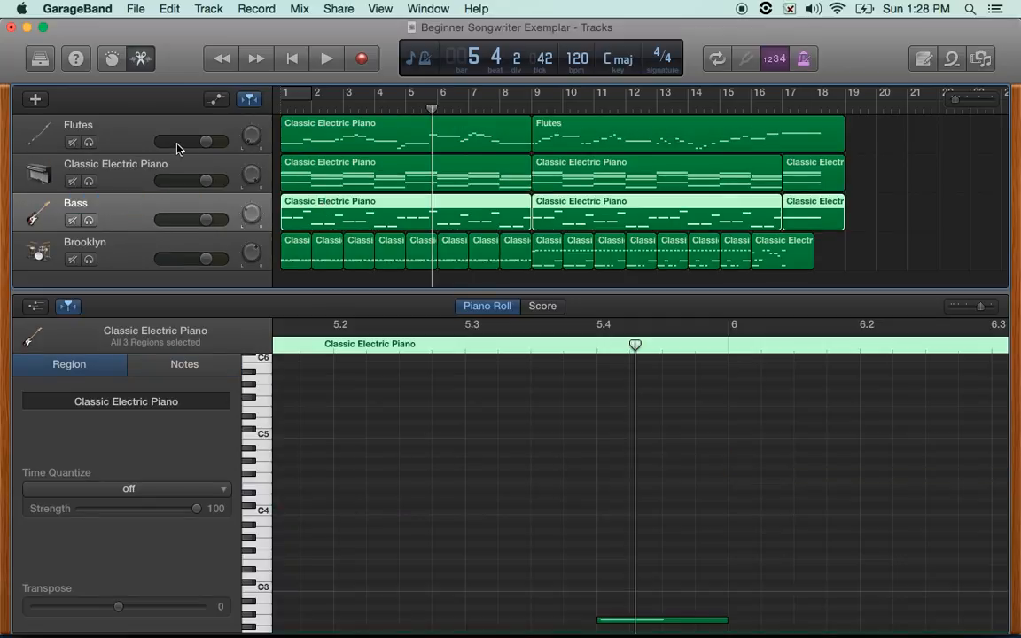
# Step: Play the song's opening bars to check the panning, and fine-tune the pan of the piano chords and Flutes
pyautogui.click(278, 108)
pyautogui.press('space')
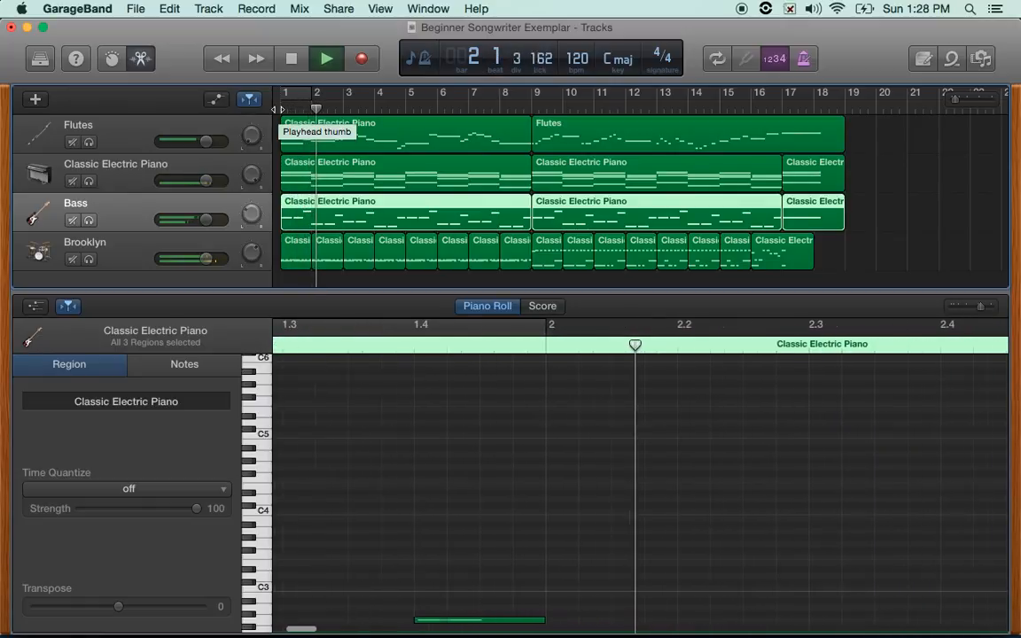
pyautogui.press('space')
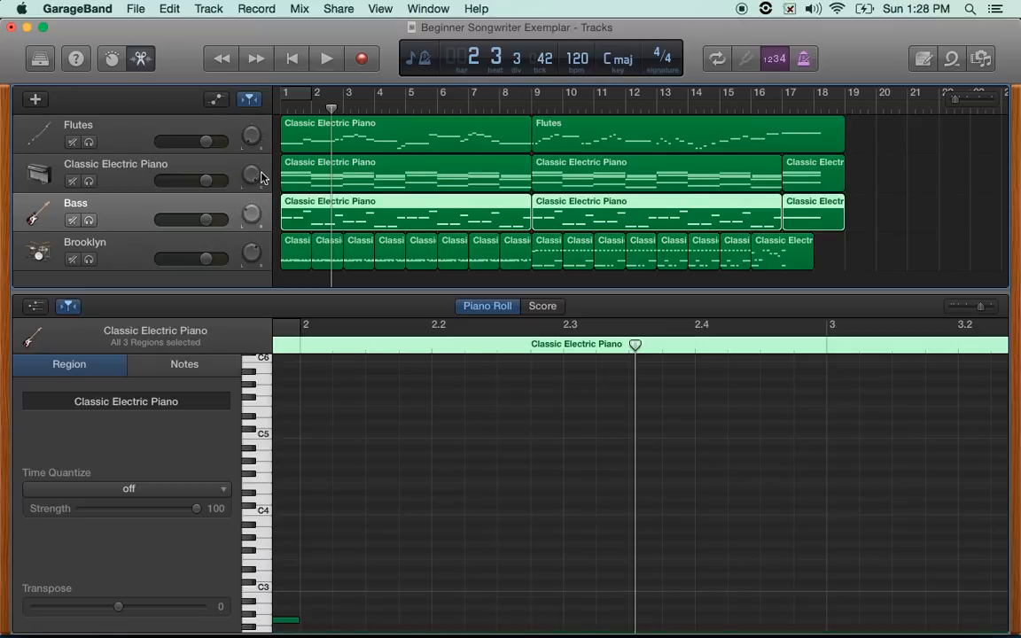
pyautogui.moveTo(249, 173); pyautogui.dragTo(250, 177)
pyautogui.moveTo(251, 135)
pyautogui.mouseDown()
pyautogui.moveTo(251, 143)
pyautogui.moveTo(244, 114)
pyautogui.mouseUp()
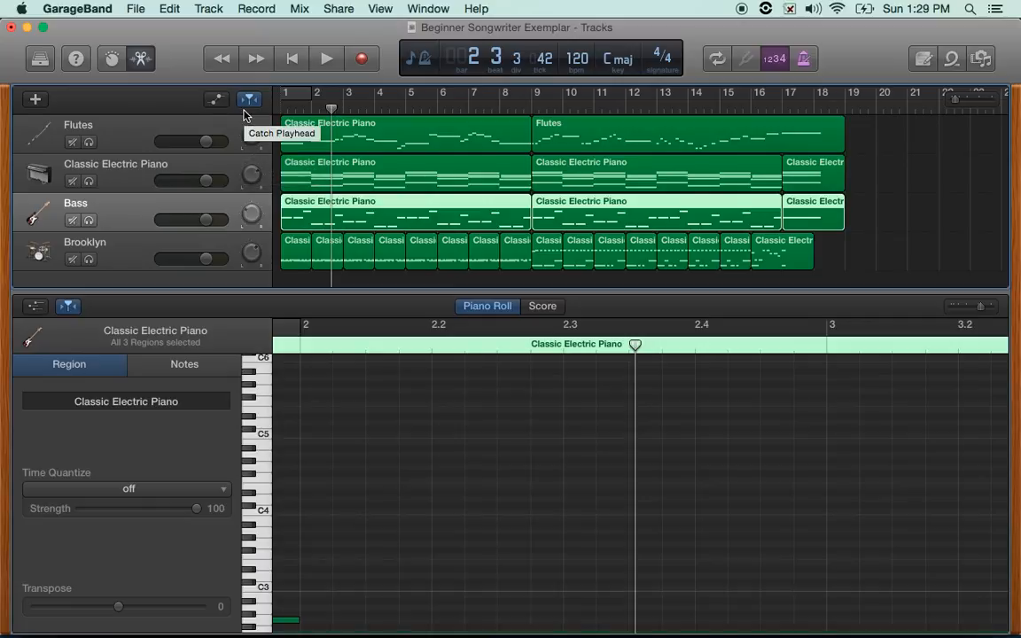
# Step: Show track automation and add a slightly lowered volume point at the start of the Flutes track
pyautogui.press('a')
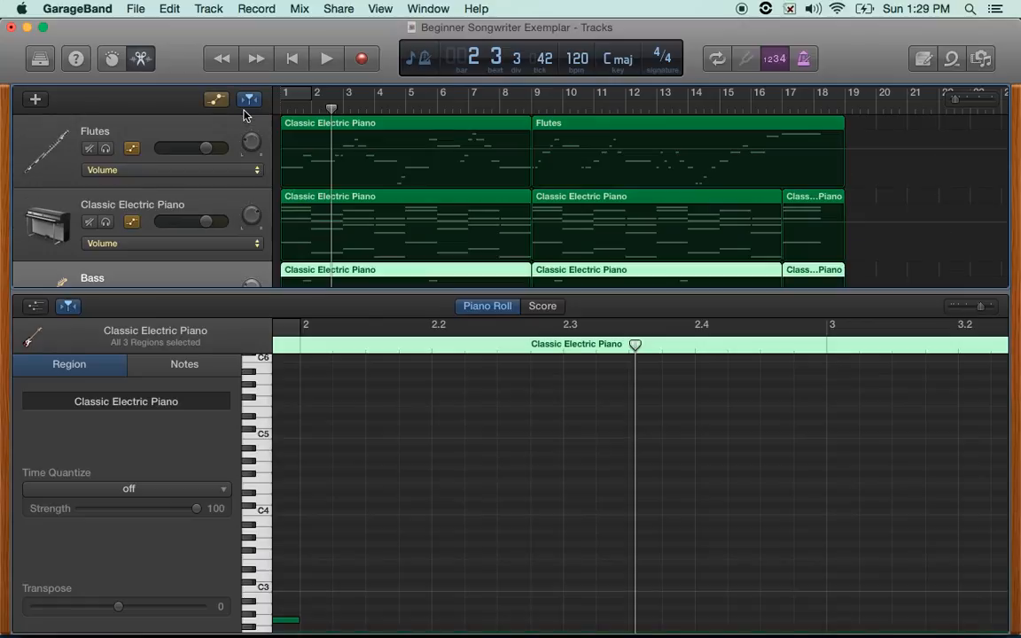
pyautogui.click(292, 156)
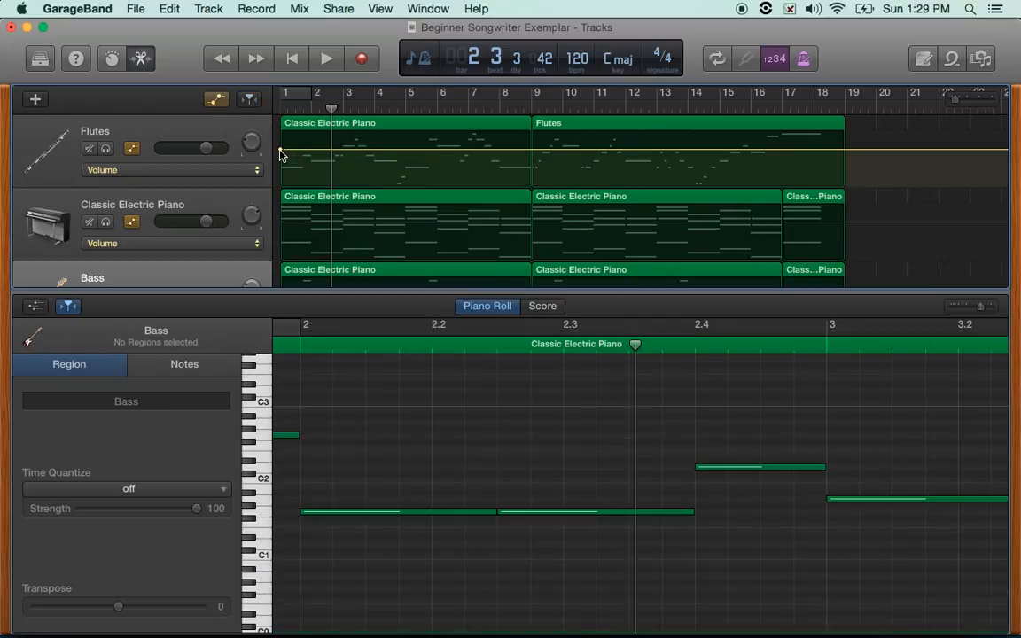
pyautogui.click(280, 154)
pyautogui.moveTo(280, 153); pyautogui.dragTo(280, 155)
# Step: Add Flutes volume automation points at about bars 3, 7, 11 and 16
pyautogui.click(356, 155)
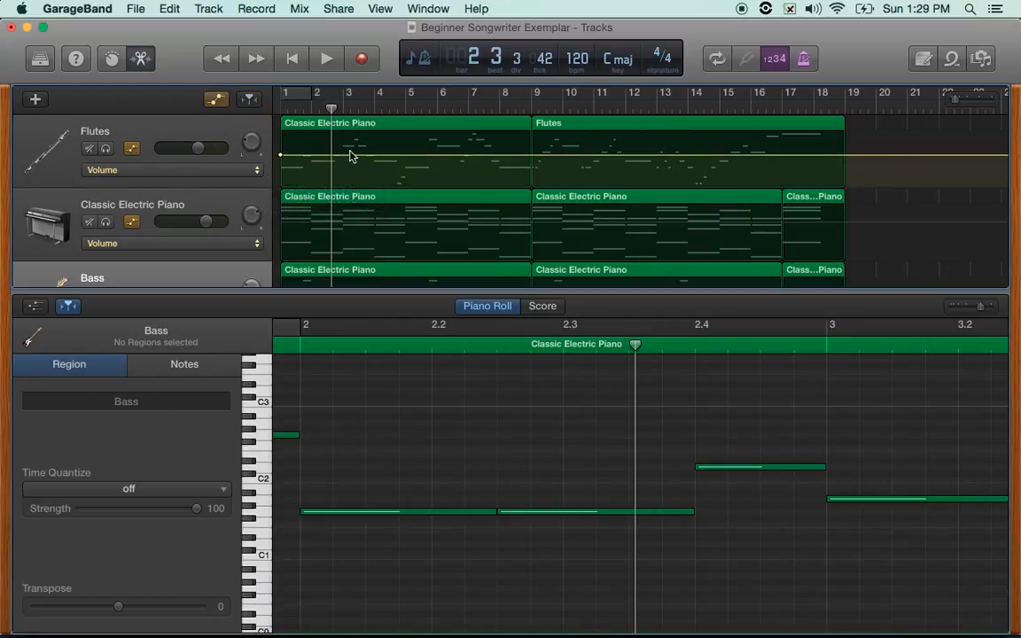
pyautogui.click(484, 155)
pyautogui.click(592, 155)
pyautogui.click(747, 155)
# Step: Shape the Flutes volume into repeated fades, with lows at bars 1, 5 and 11 and peaks near bars 3, 7 and 16
pyautogui.moveTo(592, 156); pyautogui.dragTo(592, 185)
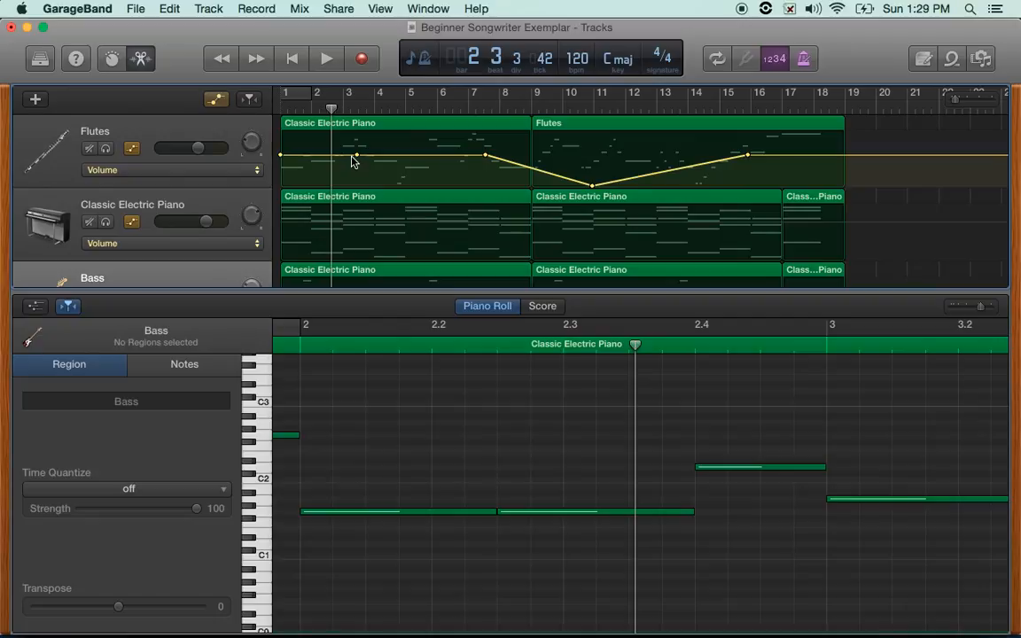
pyautogui.moveTo(485, 155); pyautogui.dragTo(485, 133)
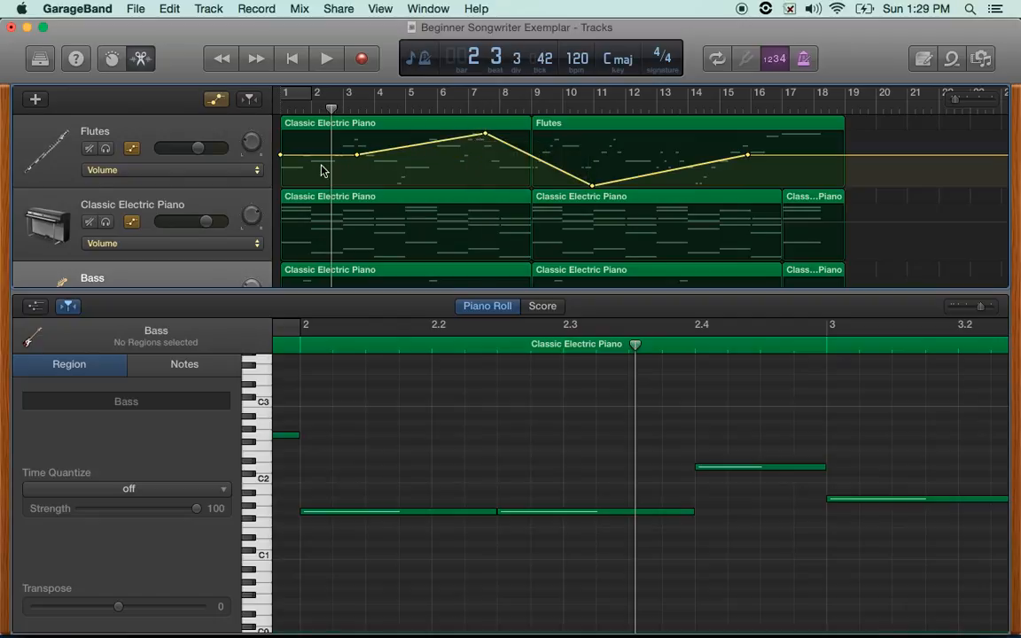
pyautogui.moveTo(280, 155); pyautogui.dragTo(280, 185)
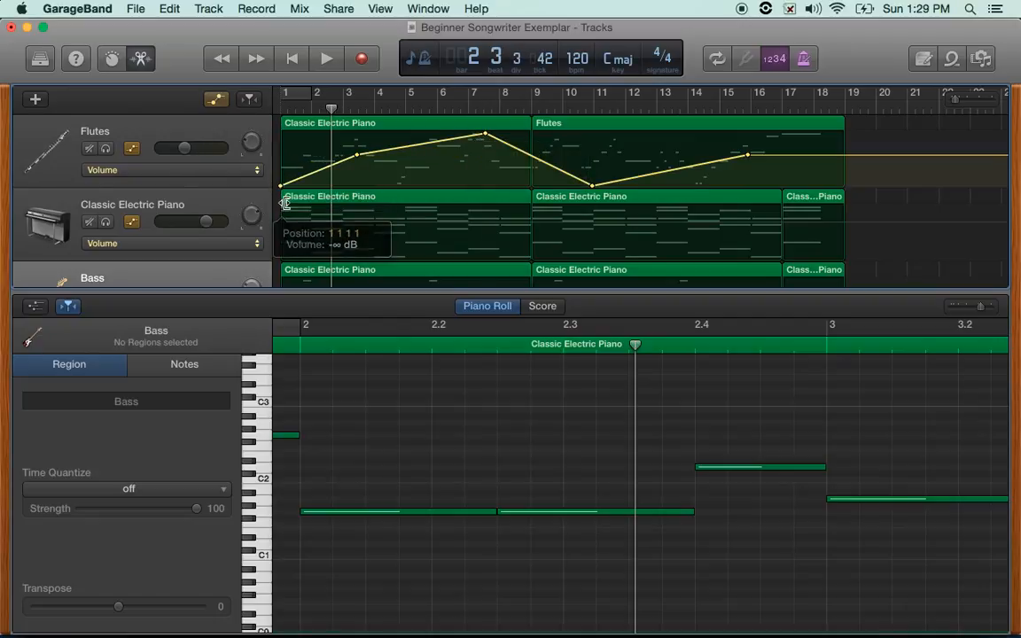
pyautogui.moveTo(358, 157); pyautogui.dragTo(413, 185)
pyautogui.moveTo(747, 155); pyautogui.dragTo(746, 133)
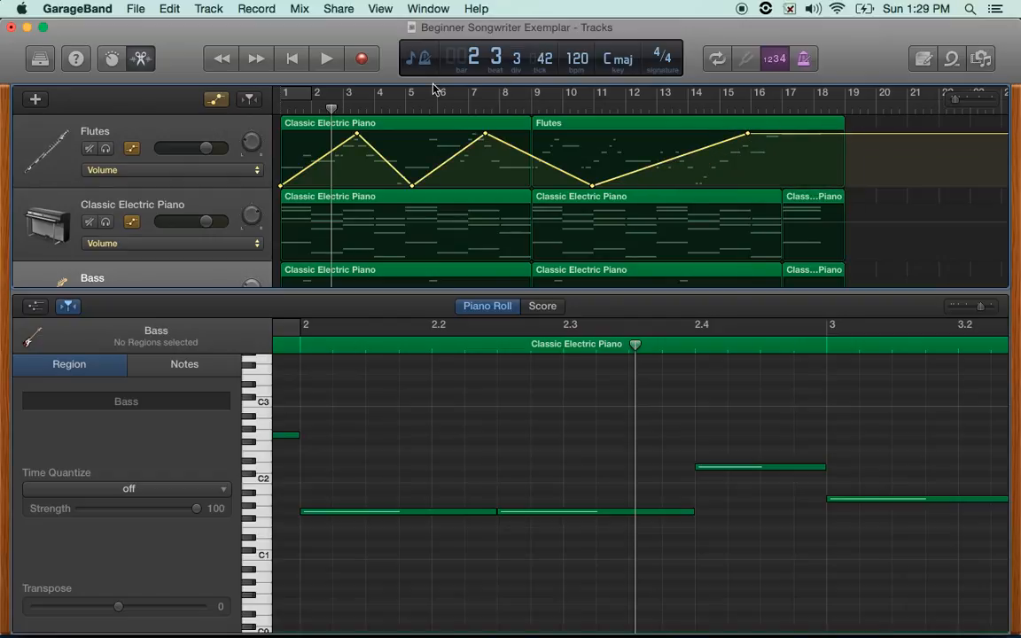
# Step: Draw opposite volume fades on the Classic Electric Piano track, peaking at +6.0 dB at bars 1, 5 and 11 and dropping near bars 3, 7 and 16
pyautogui.click(224, 210)
pyautogui.click(284, 222)
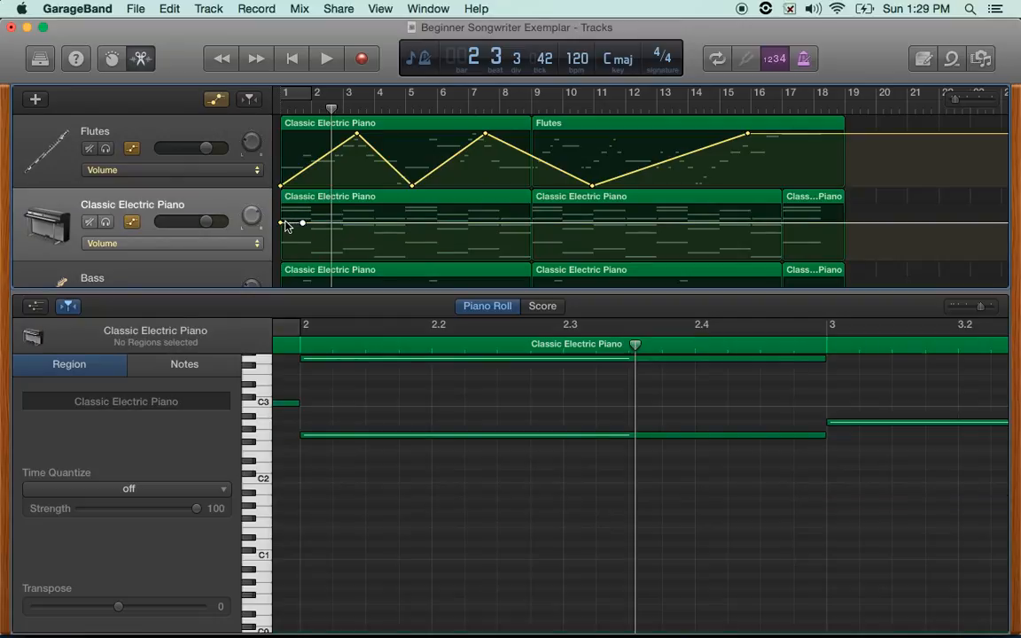
pyautogui.moveTo(281, 224); pyautogui.dragTo(412, 206)
pyautogui.moveTo(478, 209); pyautogui.dragTo(479, 257)
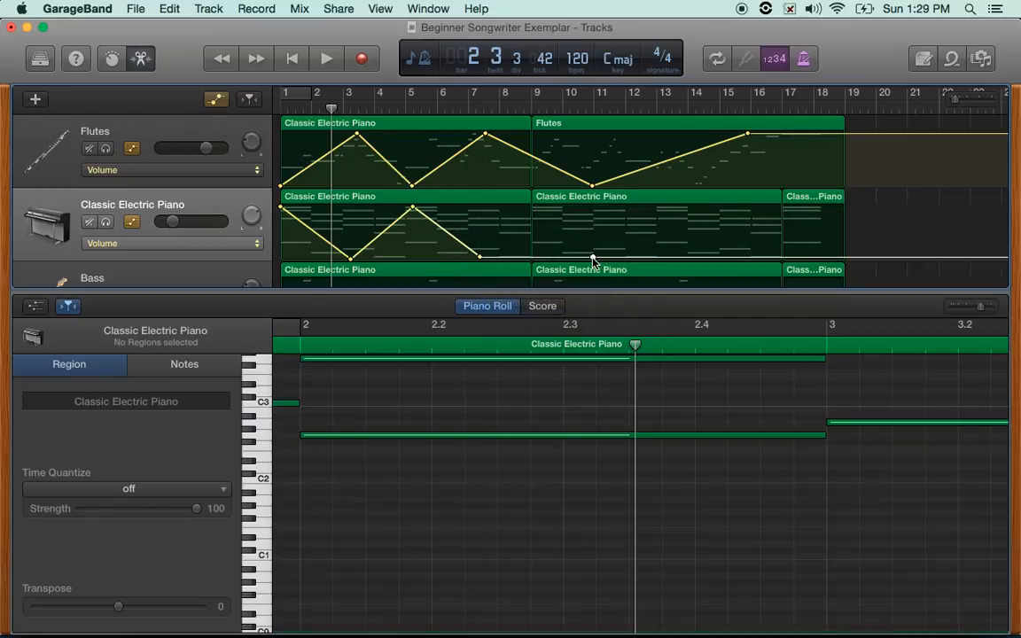
pyautogui.moveTo(592, 258); pyautogui.dragTo(592, 207)
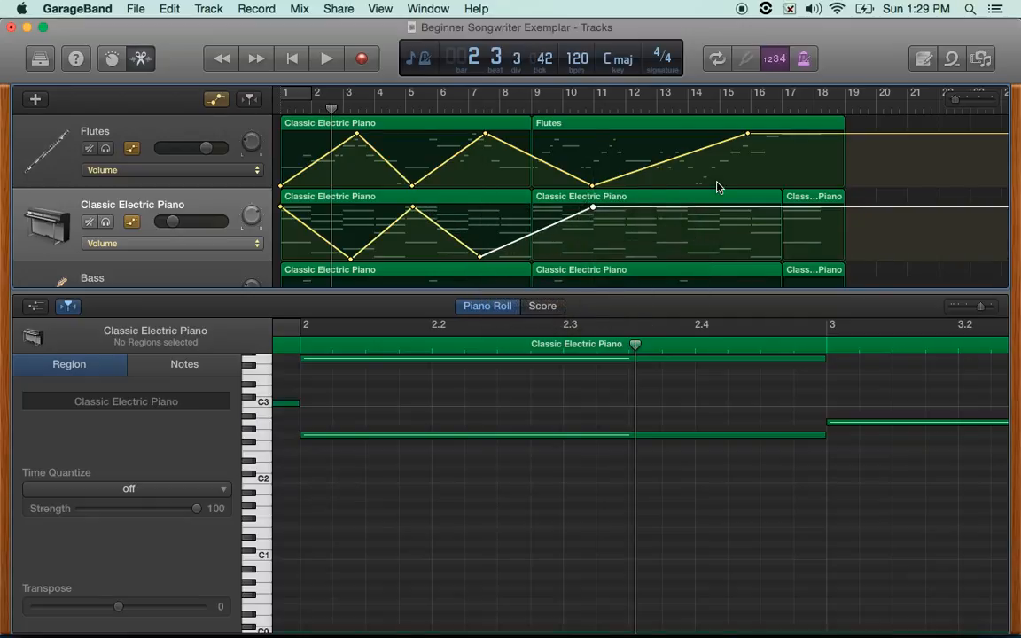
pyautogui.click(745, 210)
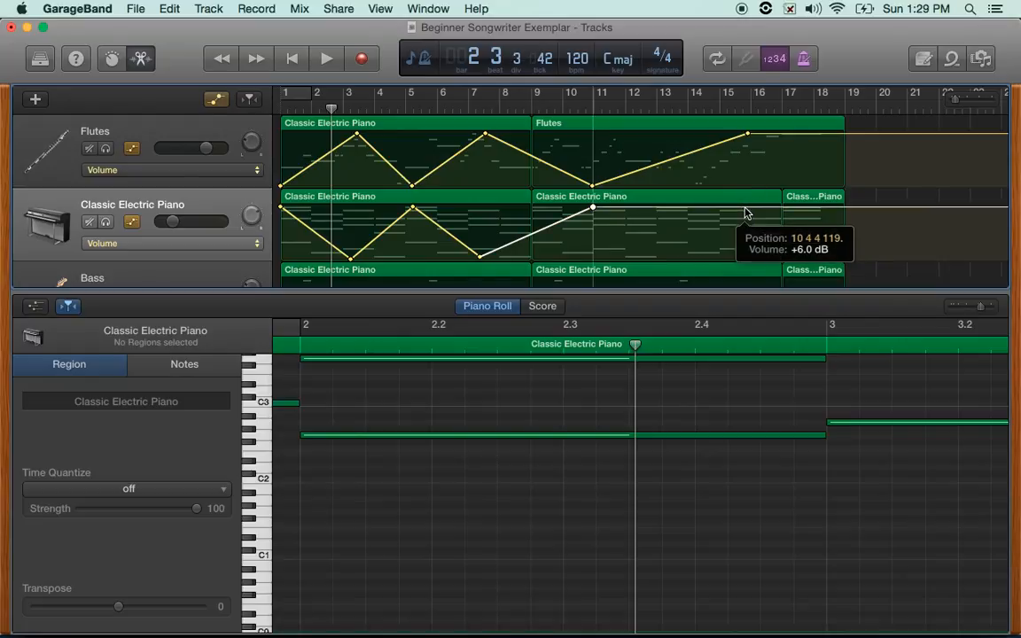
pyautogui.moveTo(647, 210); pyautogui.dragTo(644, 192)
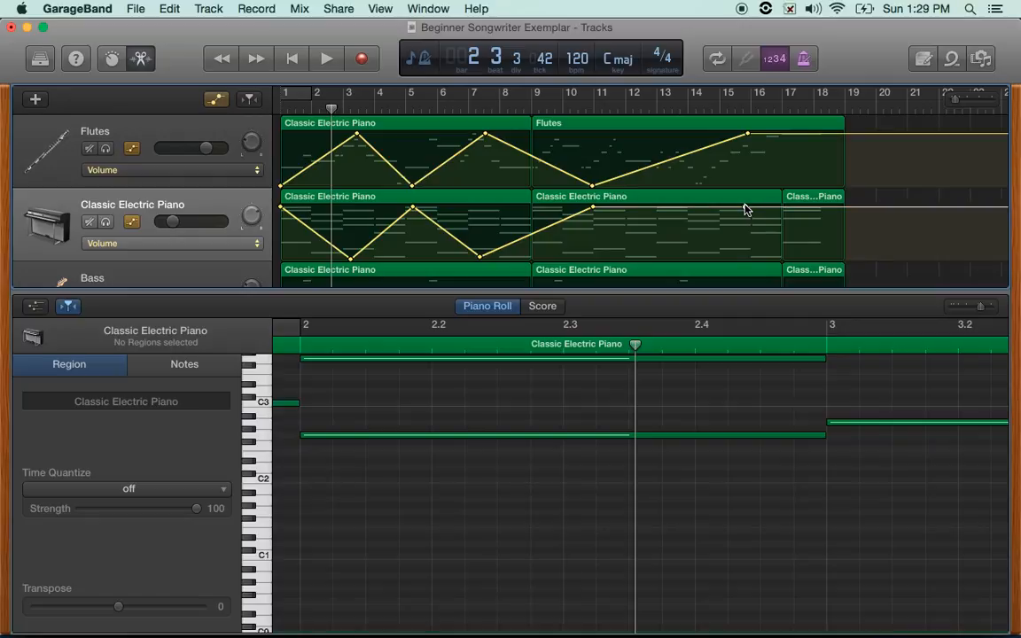
pyautogui.moveTo(745, 210); pyautogui.dragTo(746, 258)
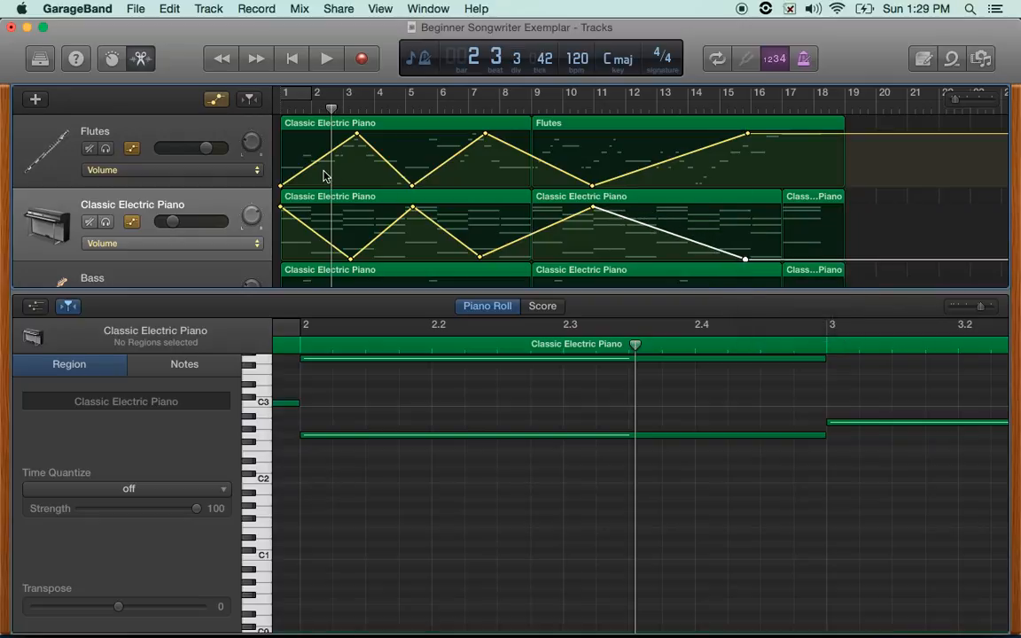
# Step: Play the song from the beginning to hear the crossing volume fades, stopping in bar 2
pyautogui.press('Return')
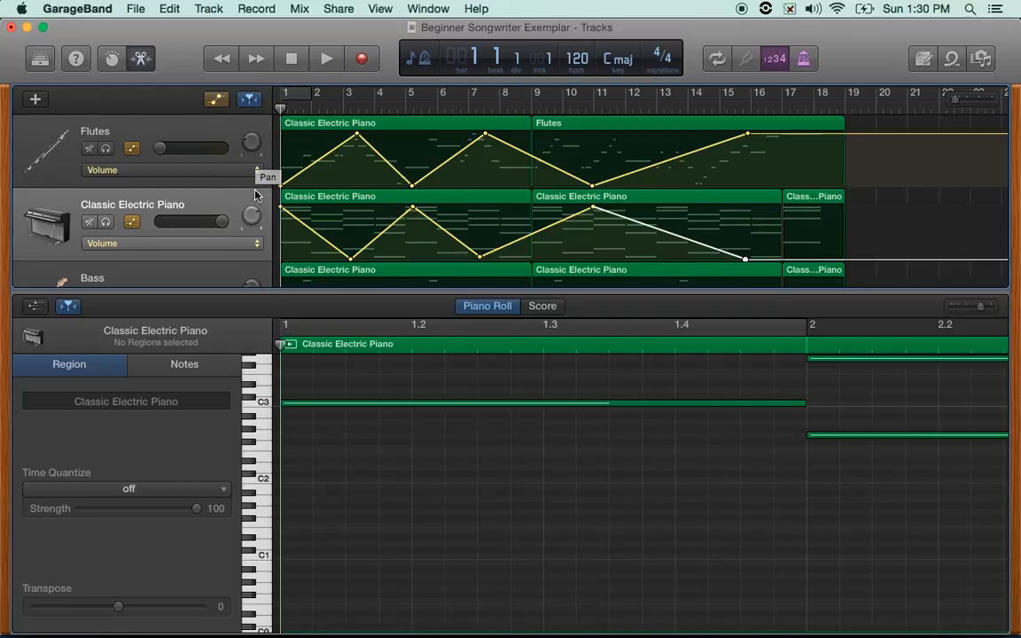
pyautogui.click(325, 60)
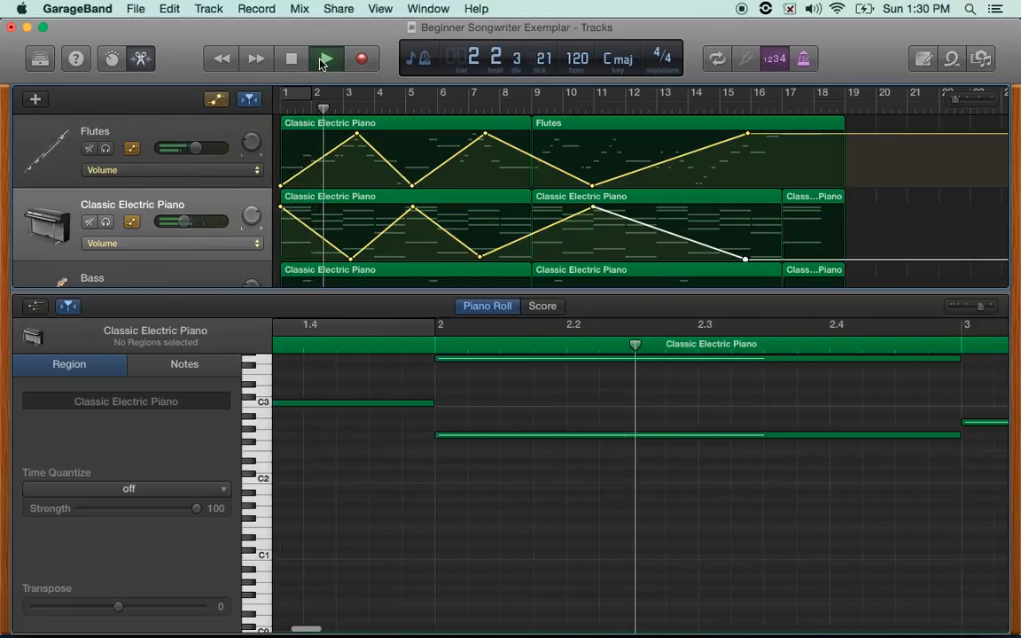
pyautogui.click(324, 59)
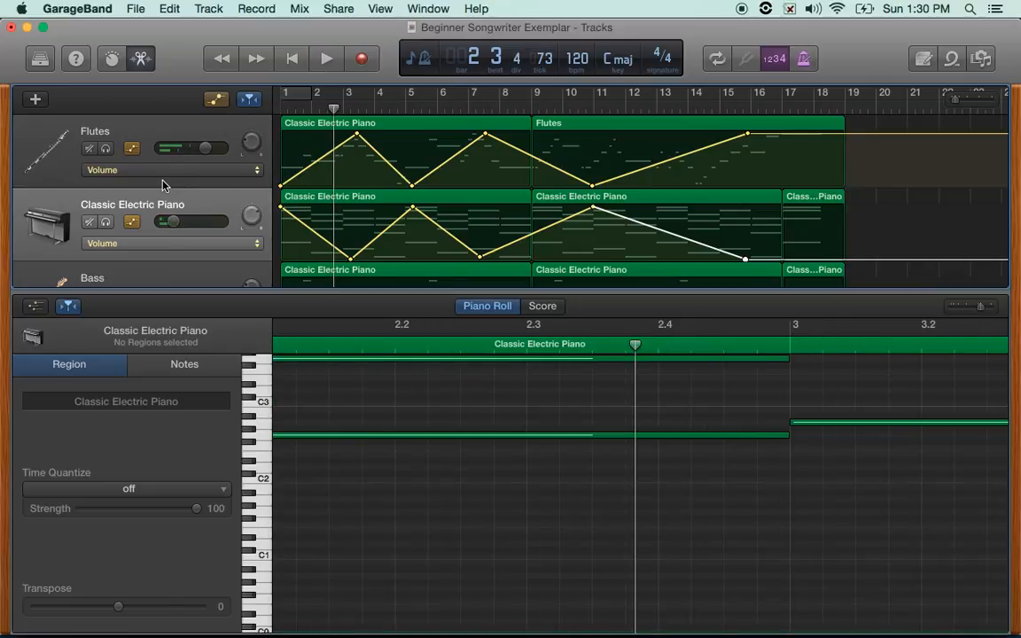
# Step: Undo the volume fades on the Classic Electric Piano track
pyautogui.press('super+z')
pyautogui.press('super+z')
pyautogui.press('super+z')
pyautogui.press('super+z')
pyautogui.press('super+z')
pyautogui.press('super+z')
pyautogui.press('super+z')
pyautogui.press('super+z')
pyautogui.press('super+z')
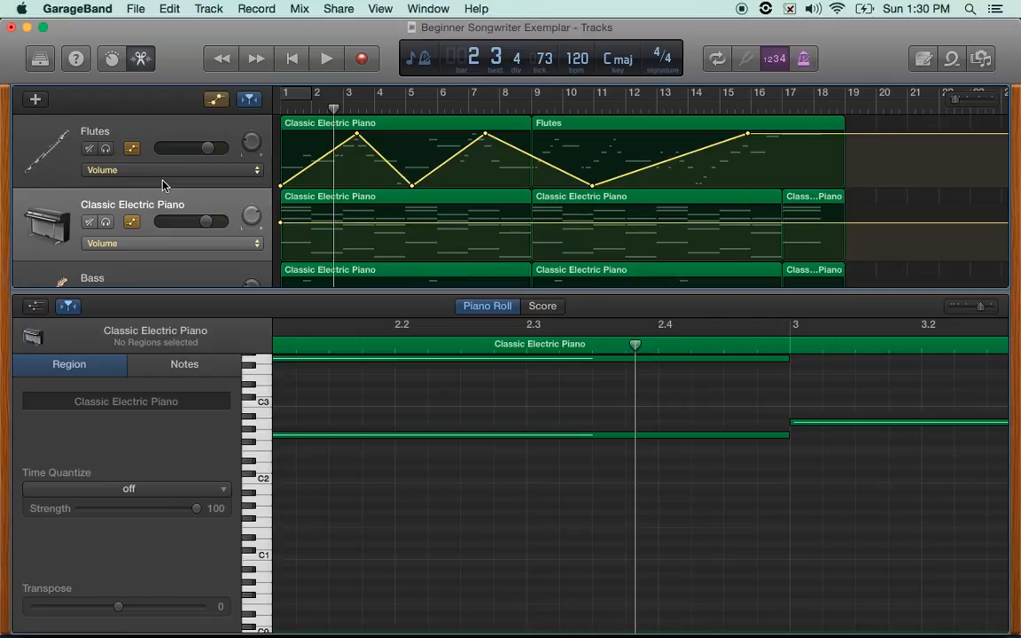
# Step: Undo the piano's remaining volume point and the Flutes fades, back to the single Flutes point at bar 1
pyautogui.press('super+z')
pyautogui.press('super+z')
pyautogui.press('super+z')
pyautogui.press('super+z')
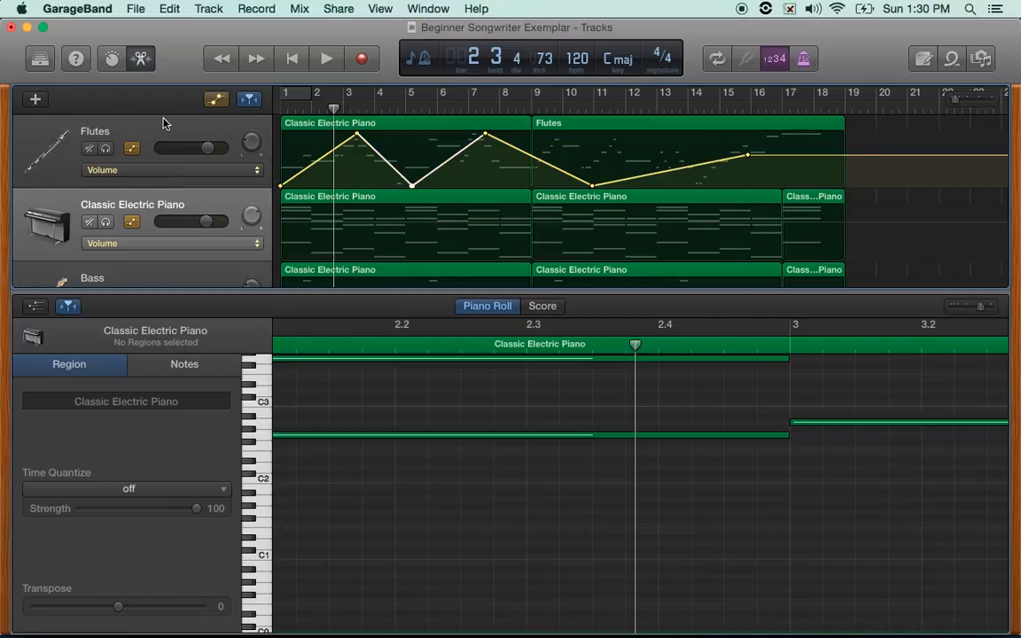
pyautogui.press('super+z')
pyautogui.press('super+z')
pyautogui.press('super+z')
pyautogui.press('super+z')
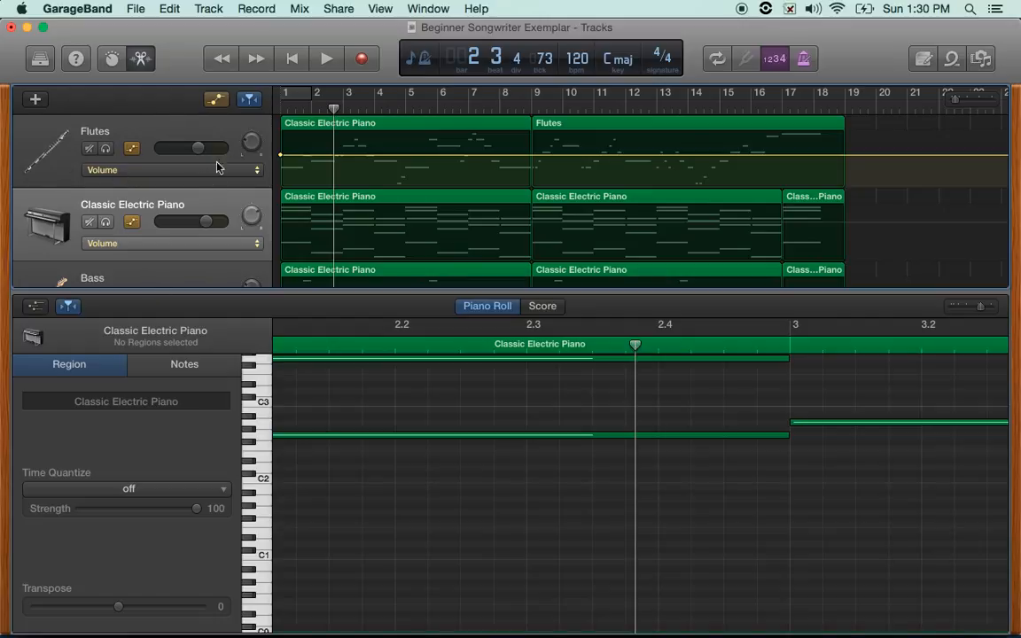
# Step: Switch the displayed automation parameter to Pan on both the Flutes and Classic Electric Piano tracks
pyautogui.click(156, 168)
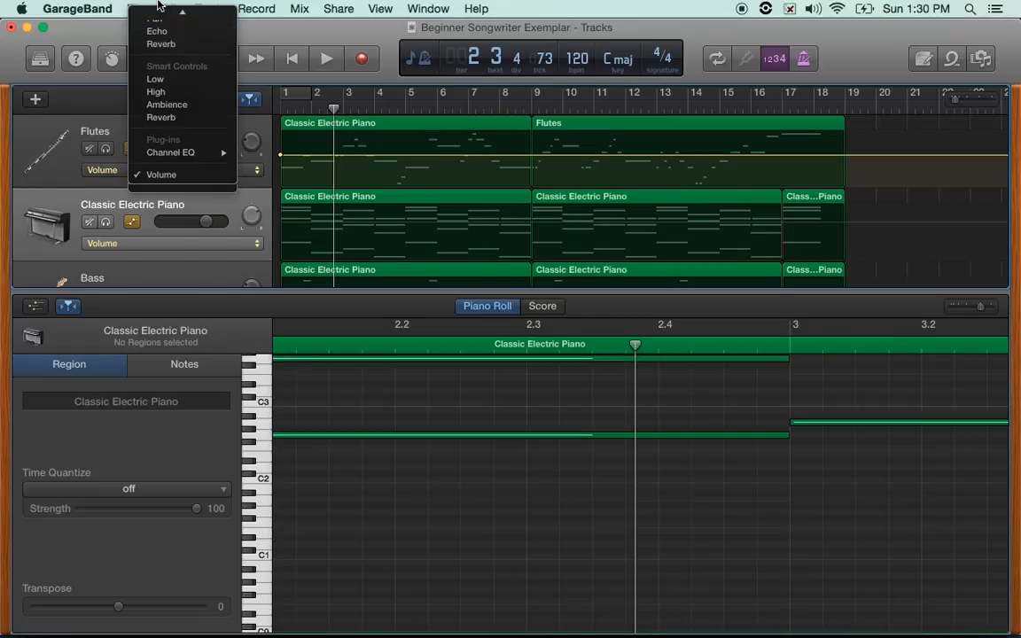
pyautogui.click(151, 27)
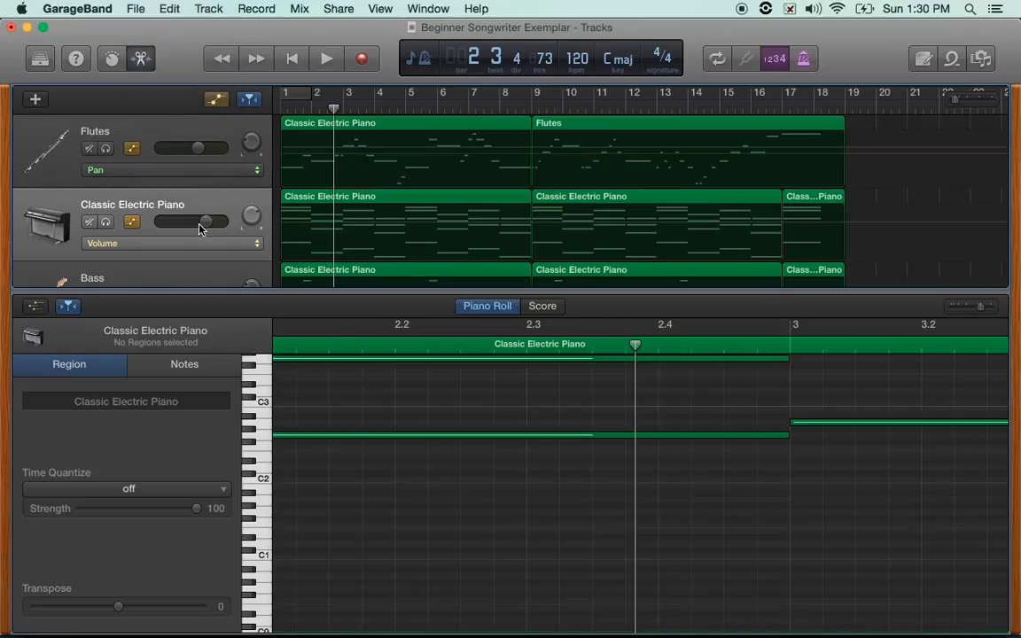
pyautogui.click(177, 243)
pyautogui.click(199, 256)
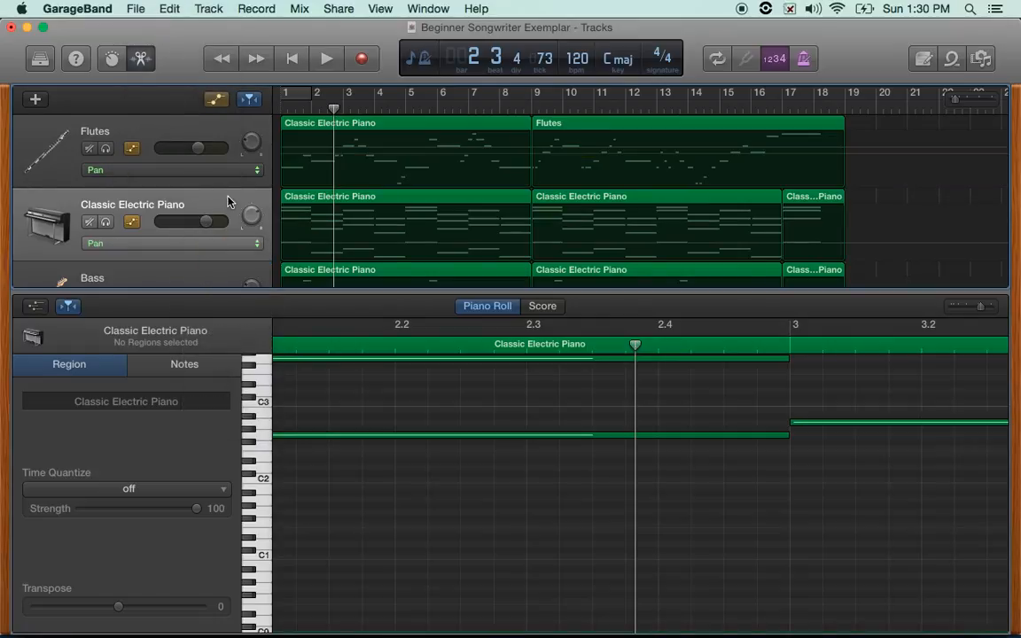
# Step: Draw zigzag pan automation on the Flutes track, at +63 near bars 1, 6, 12 and 17 and at the opposite extreme in between
pyautogui.click(282, 149)
pyautogui.moveTo(281, 149); pyautogui.dragTo(280, 201)
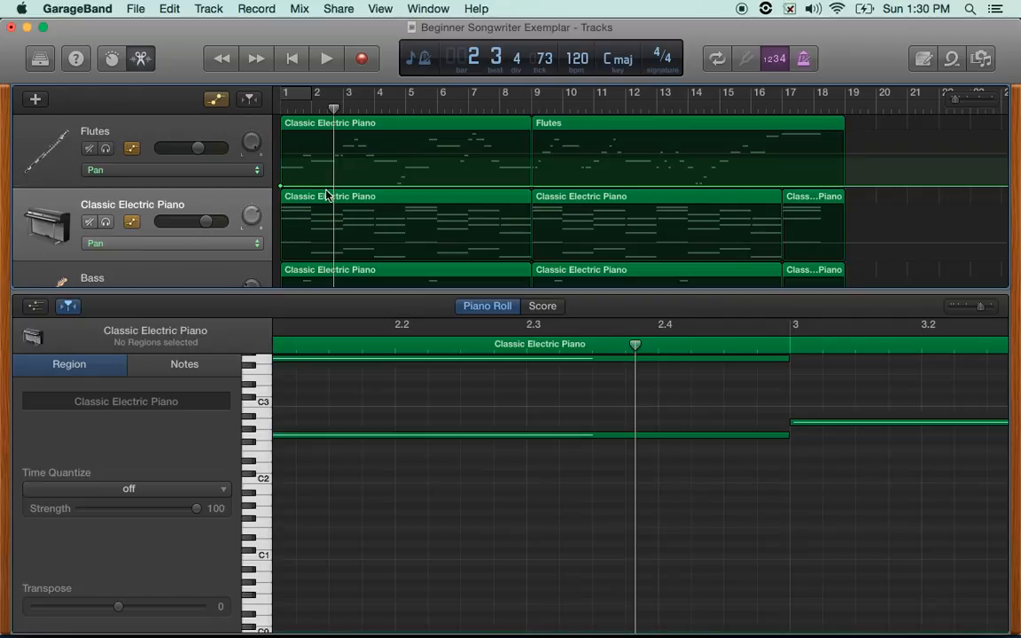
pyautogui.moveTo(358, 186); pyautogui.dragTo(358, 133)
pyautogui.moveTo(436, 138); pyautogui.dragTo(437, 186)
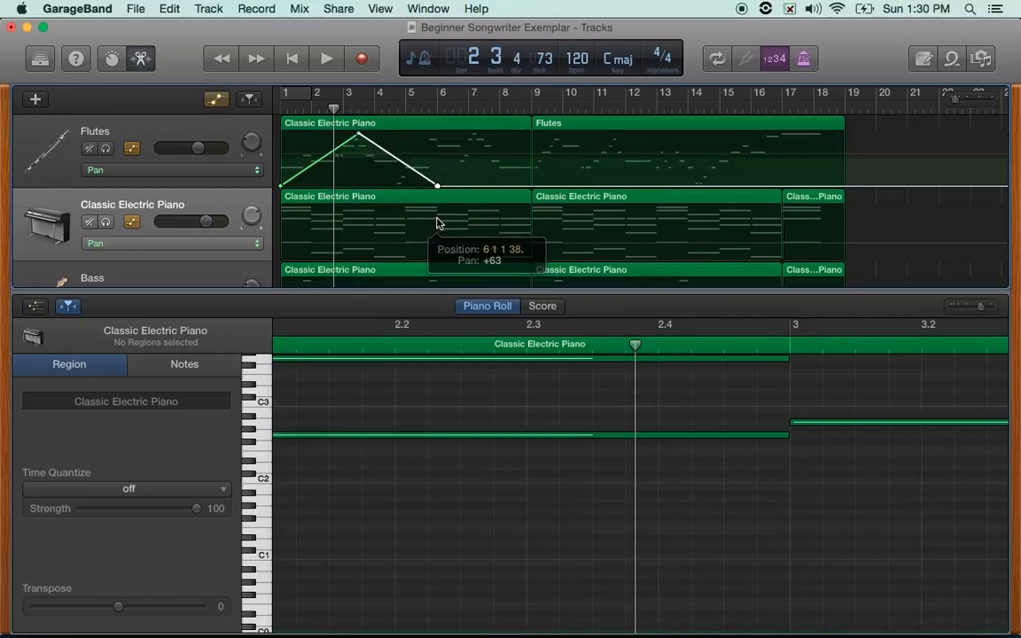
pyautogui.moveTo(523, 186); pyautogui.dragTo(523, 134)
pyautogui.moveTo(618, 135); pyautogui.dragTo(621, 186)
pyautogui.moveTo(707, 187); pyautogui.dragTo(706, 134)
pyautogui.moveTo(778, 133); pyautogui.dragTo(780, 217)
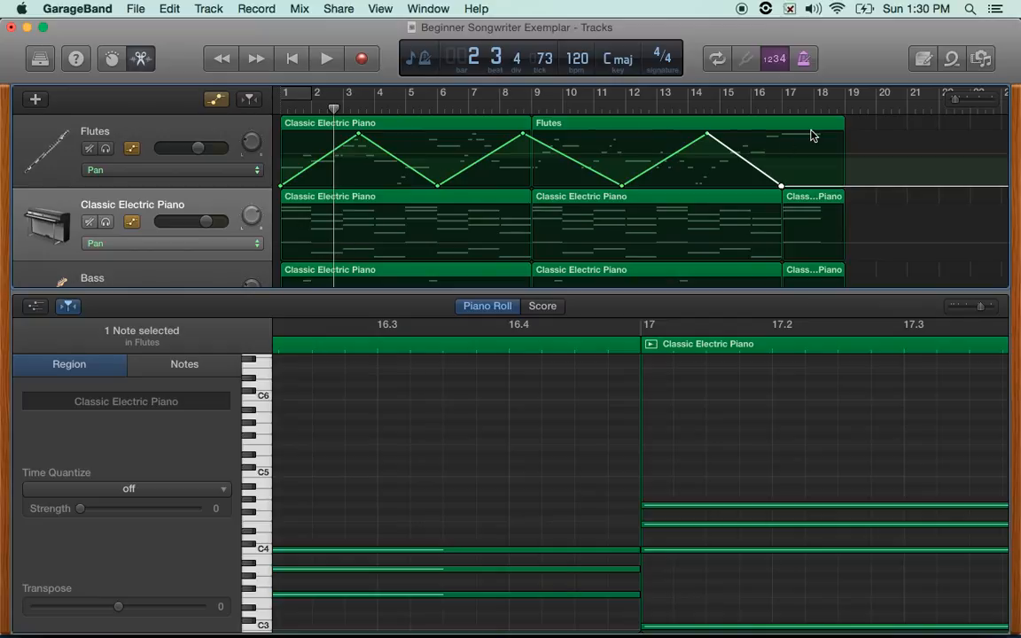
# Step: Copy the Flutes pan points from the bar 3 peak onward and paste them onto the Classic Electric Piano track at bar 1
pyautogui.moveTo(857, 144); pyautogui.dragTo(307, 180)
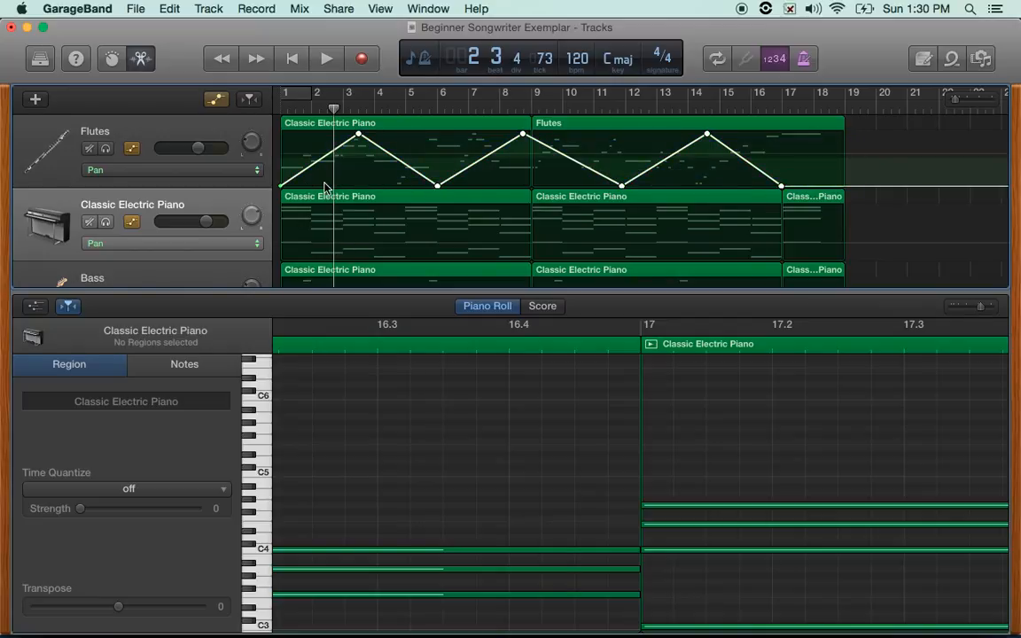
pyautogui.press('Down')
pyautogui.press('Up')
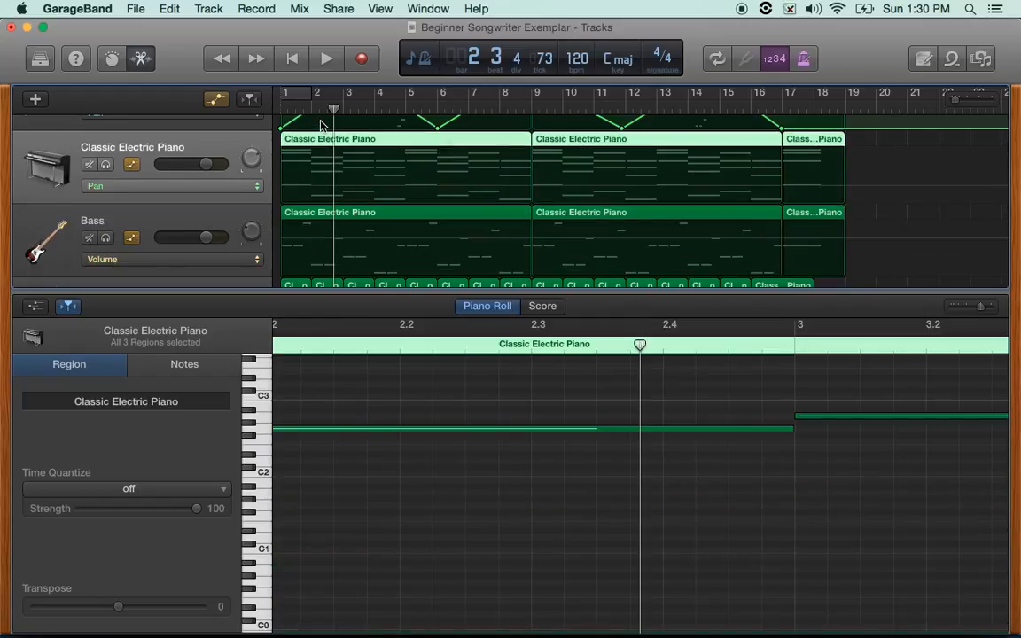
pyautogui.moveTo(296, 107); pyautogui.dragTo(246, 108)
pyautogui.press('super+v')
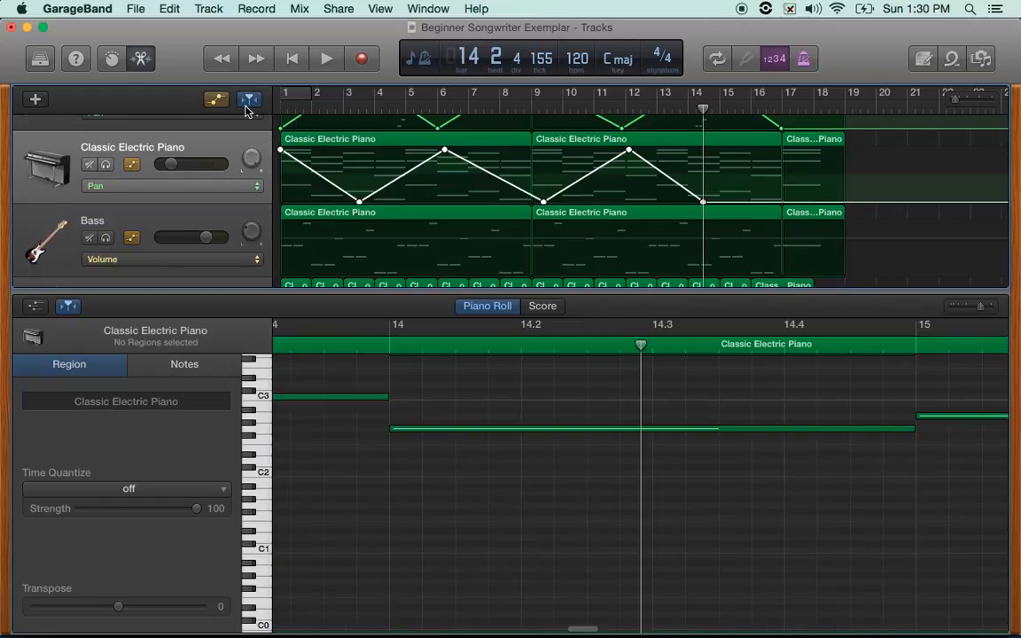
pyautogui.scroll(3, 314, 173)
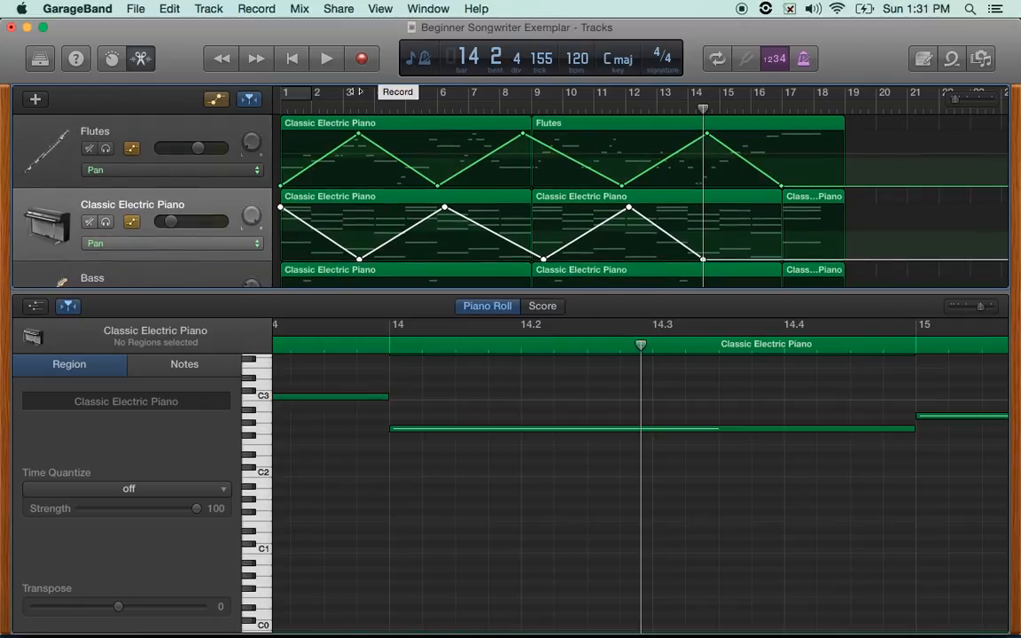
# Step: Play the song from the beginning to hear the opposing stereo panning, stopping in bar 18
pyautogui.click(277, 107)
pyautogui.press('space')
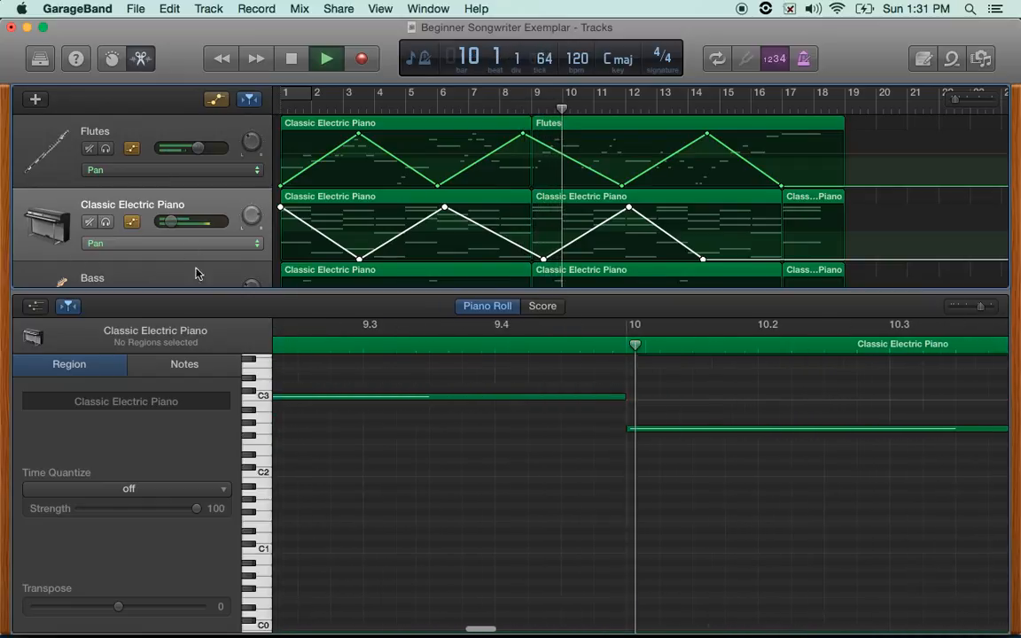
pyautogui.scroll(-3, 341, 257)
pyautogui.scroll(-2, 342, 257)
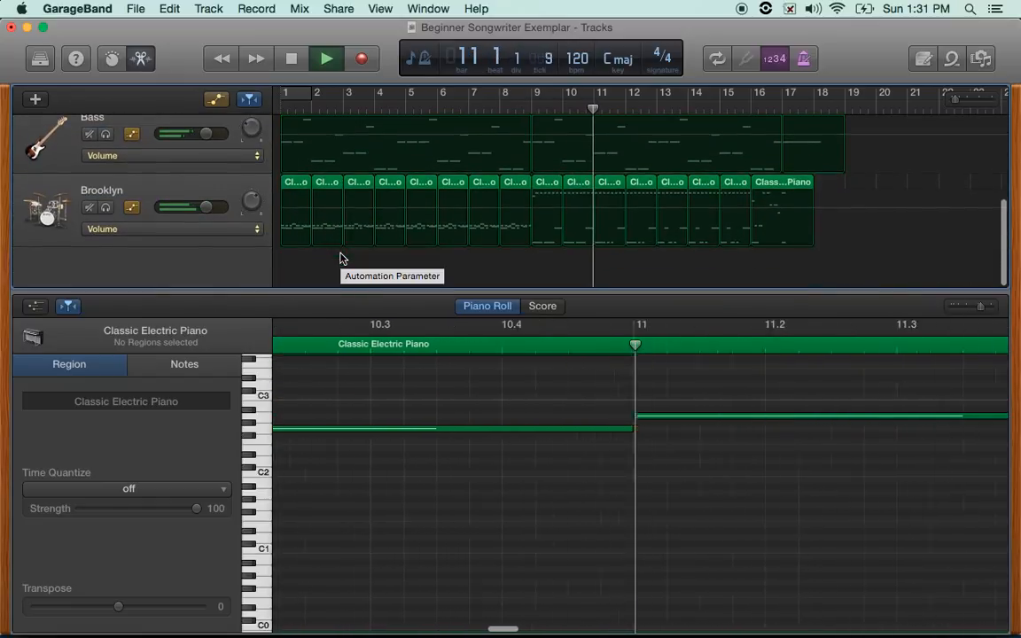
pyautogui.scroll(4, 342, 256)
pyautogui.scroll(2, 341, 257)
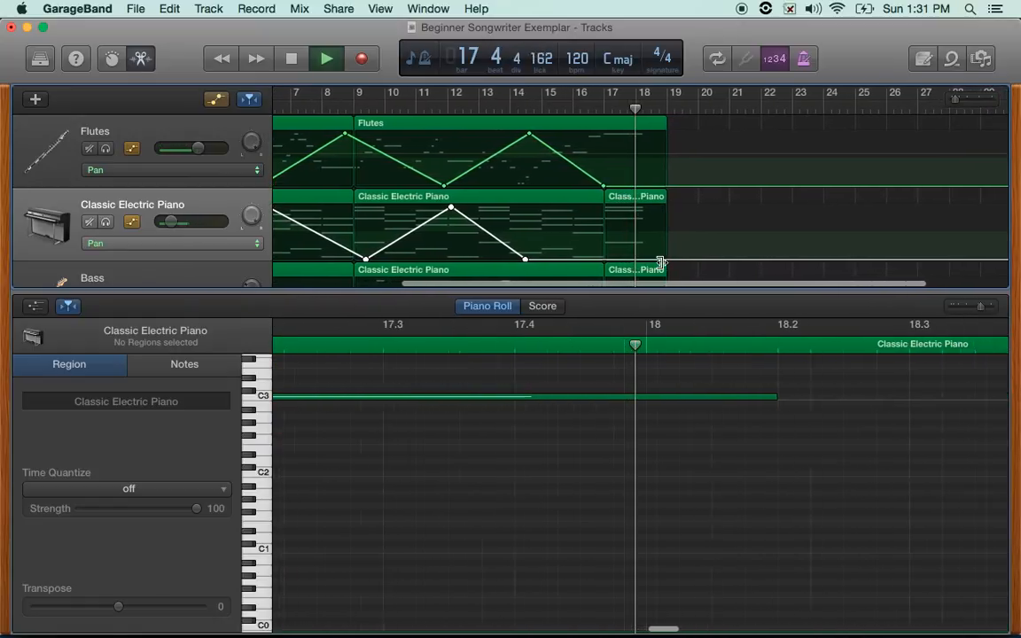
pyautogui.press('space')
# Step: Bring the Classic Electric Piano's pan line back up to its upper extreme at bar 17 and enlarge the tracks area
pyautogui.moveTo(599, 264); pyautogui.dragTo(597, 209)
pyautogui.hscroll(-5, 394, 176)
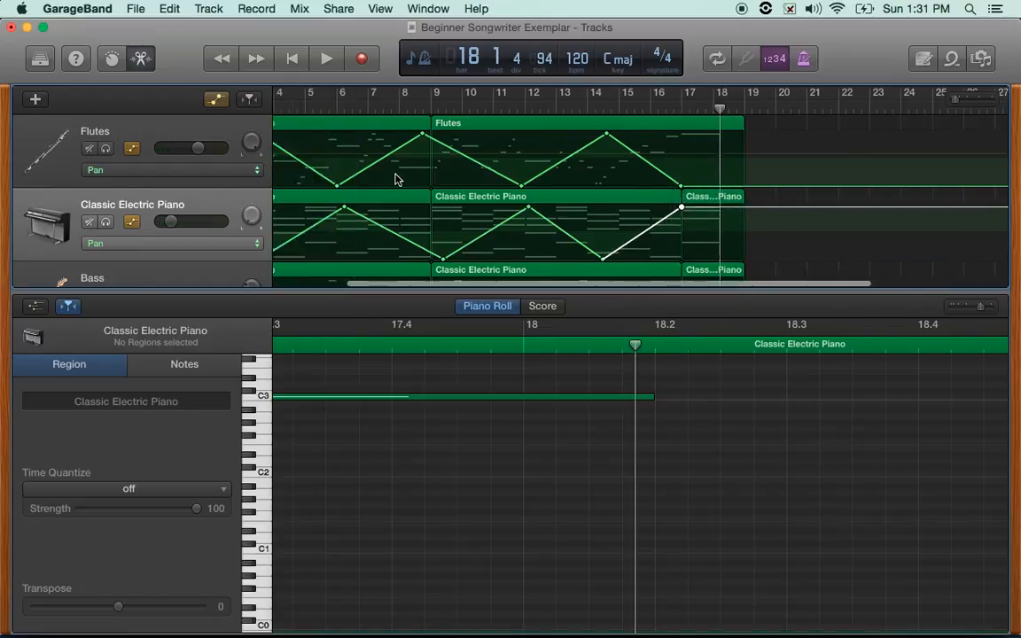
pyautogui.scroll(-2, 396, 178)
pyautogui.scroll(-4, 397, 178)
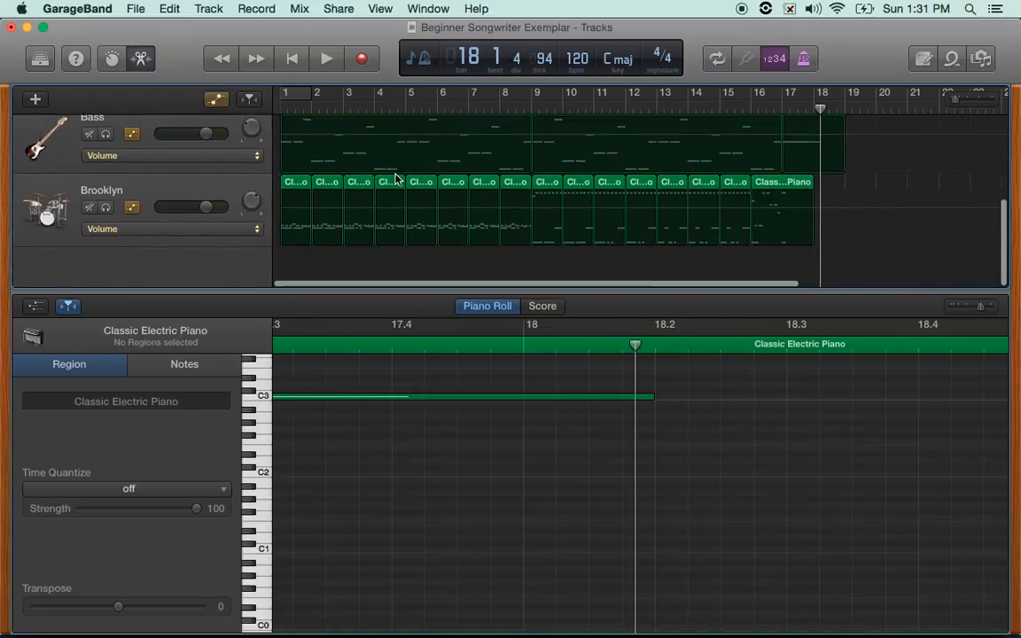
pyautogui.scroll(5, 396, 178)
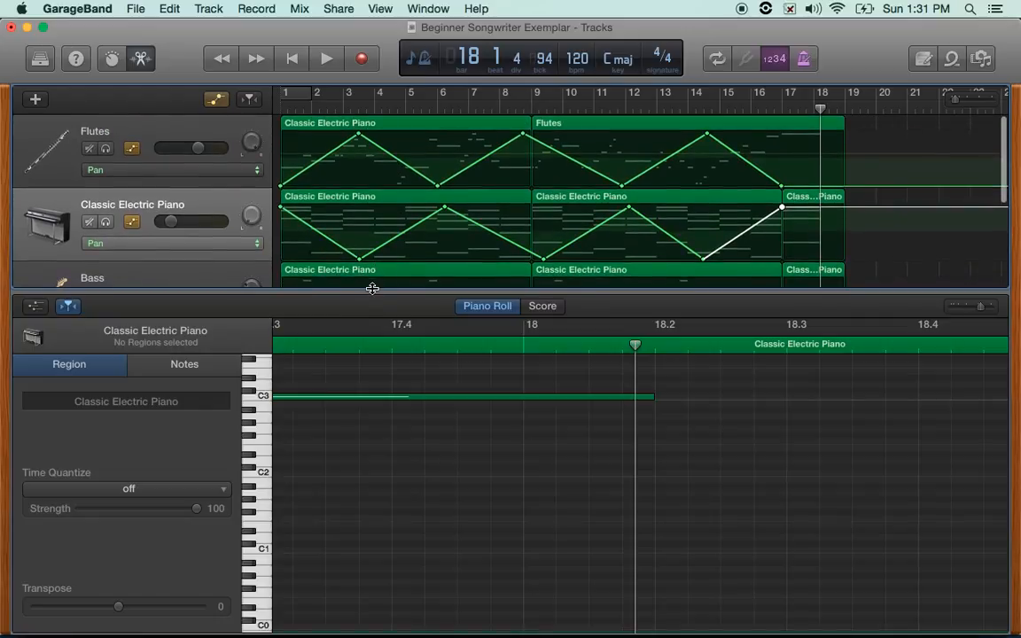
pyautogui.moveTo(372, 288); pyautogui.dragTo(363, 384)
# Step: Switch to the Beginner Songwriter PDF in Adobe Reader, check its evaluation criteria and advanced options, and return to GarageBand
pyautogui.press('super+Tab')
pyautogui.scroll(-10, 337, 389)
pyautogui.scroll(-4, 318, 390)
pyautogui.scroll(3, 317, 387)
pyautogui.scroll(3, 319, 387)
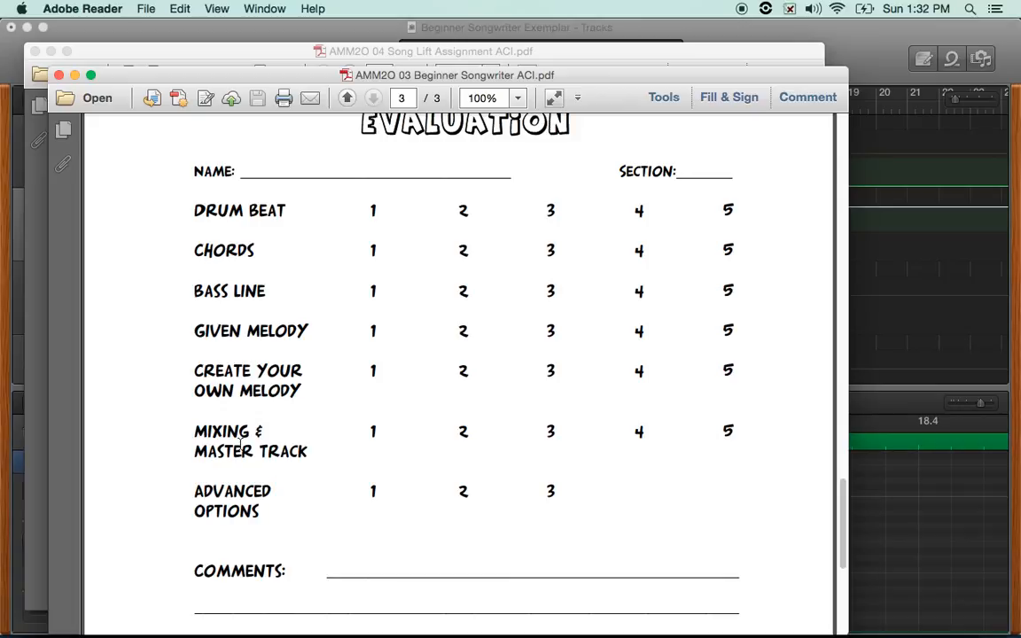
pyautogui.scroll(20, 255, 434)
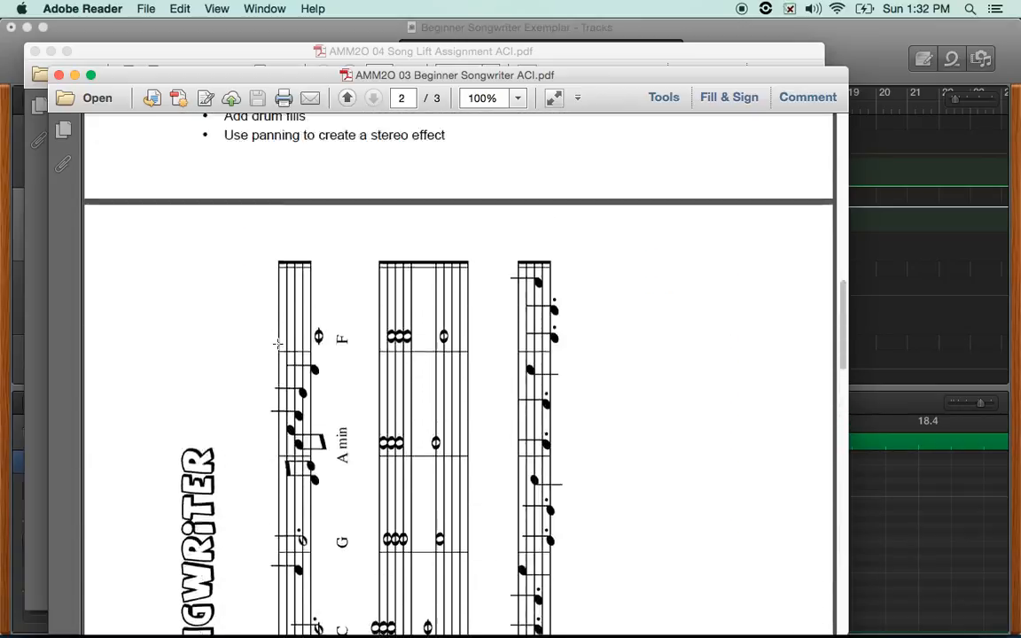
pyautogui.scroll(3, 266, 266)
pyautogui.press('super+Tab')
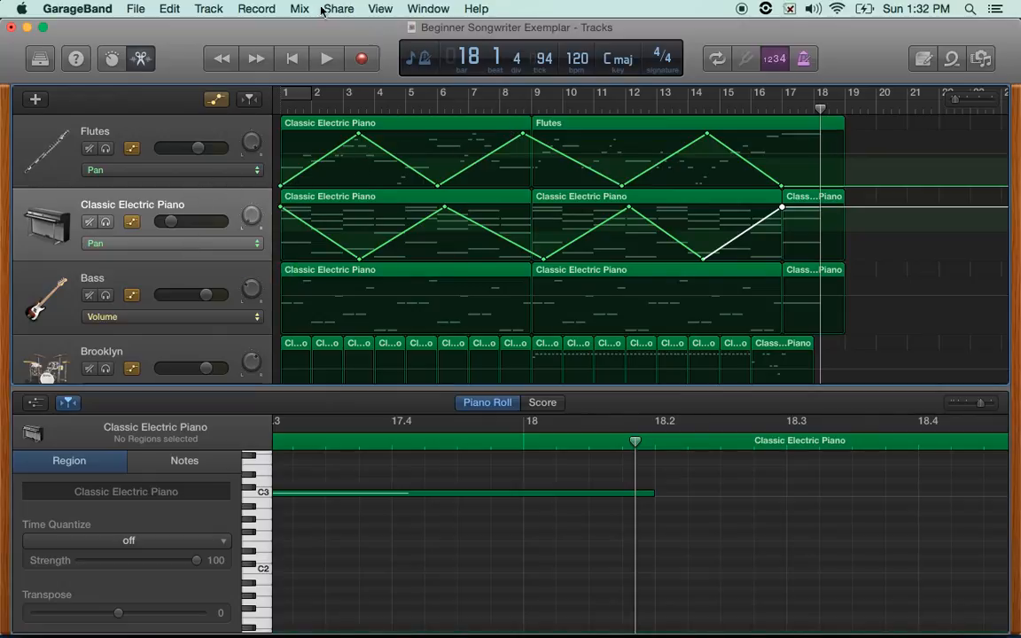
# Step: Close the piano roll editor and hide the automation on all tracks
pyautogui.scroll(-3, 216, 204)
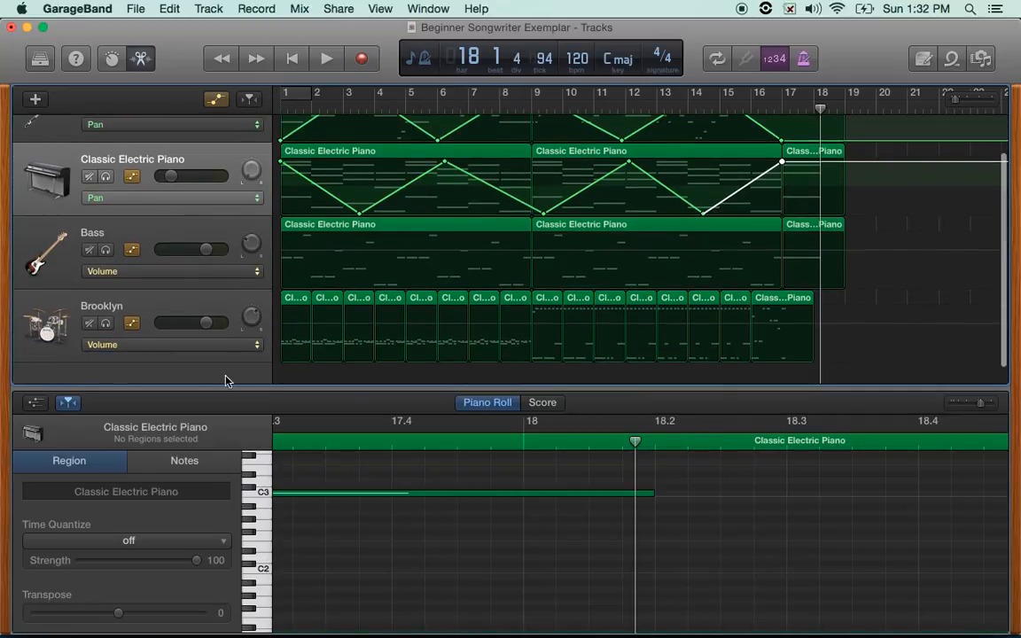
pyautogui.press('e')
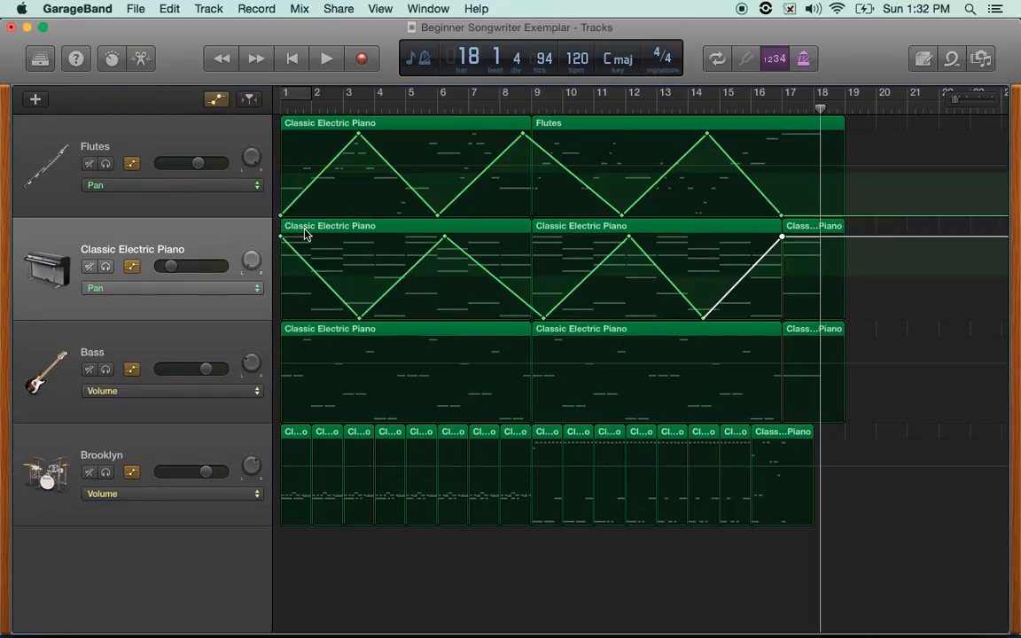
pyautogui.click(210, 102)
# Step: Show the Master Track below the drum track
pyautogui.click(207, 8)
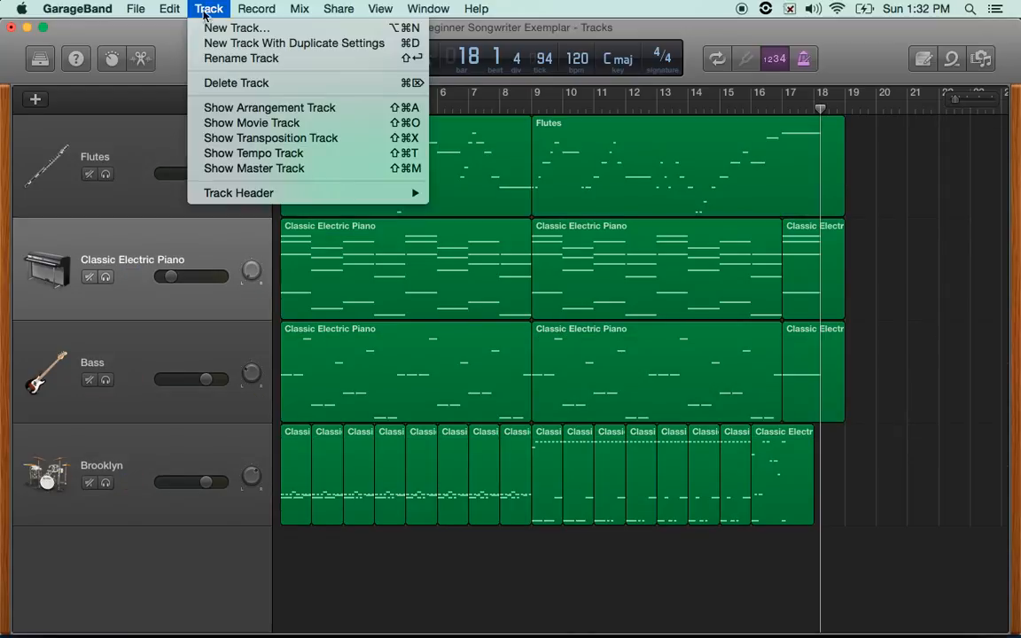
pyautogui.click(261, 169)
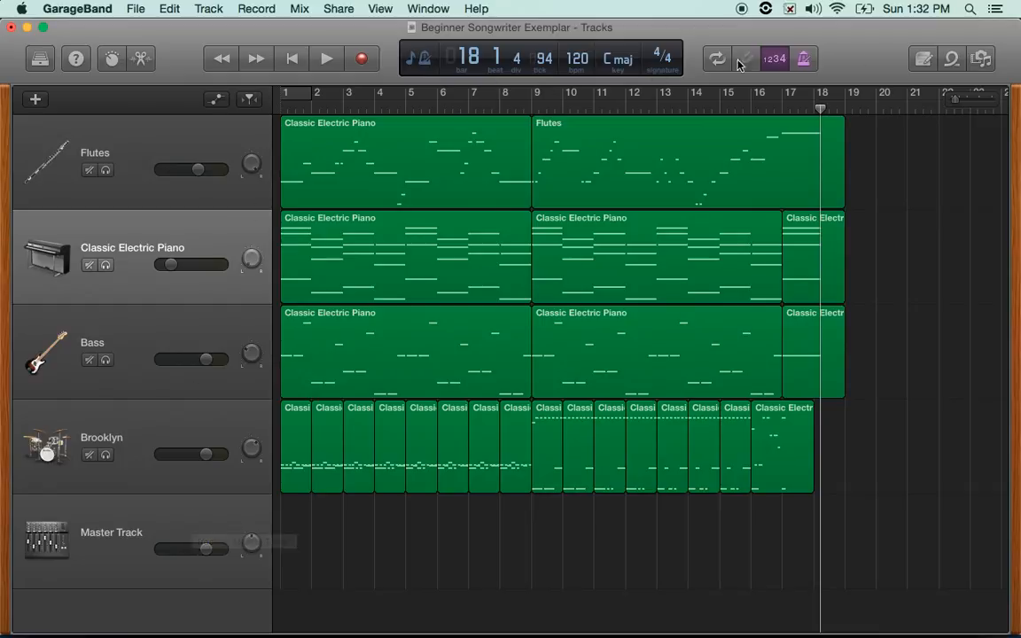
pyautogui.moveTo(955, 99); pyautogui.dragTo(952, 101)
pyautogui.hscroll(-3, 319, 320)
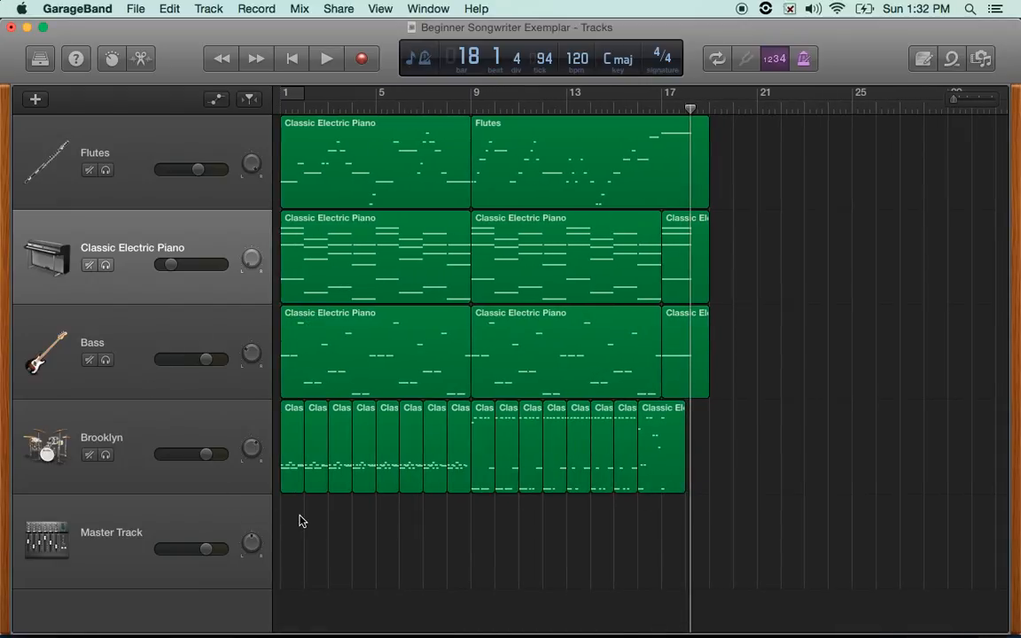
# Step: Show automation again and draw a Master Track volume fade-out from late in bar 17 down to minimum late in bar 18
pyautogui.click(216, 99)
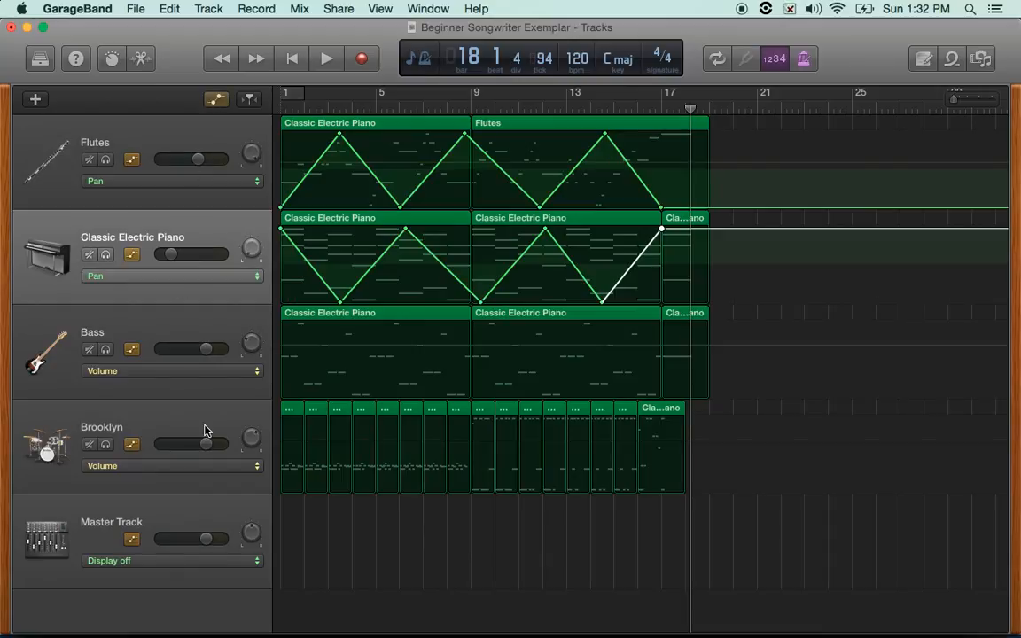
pyautogui.click(217, 561)
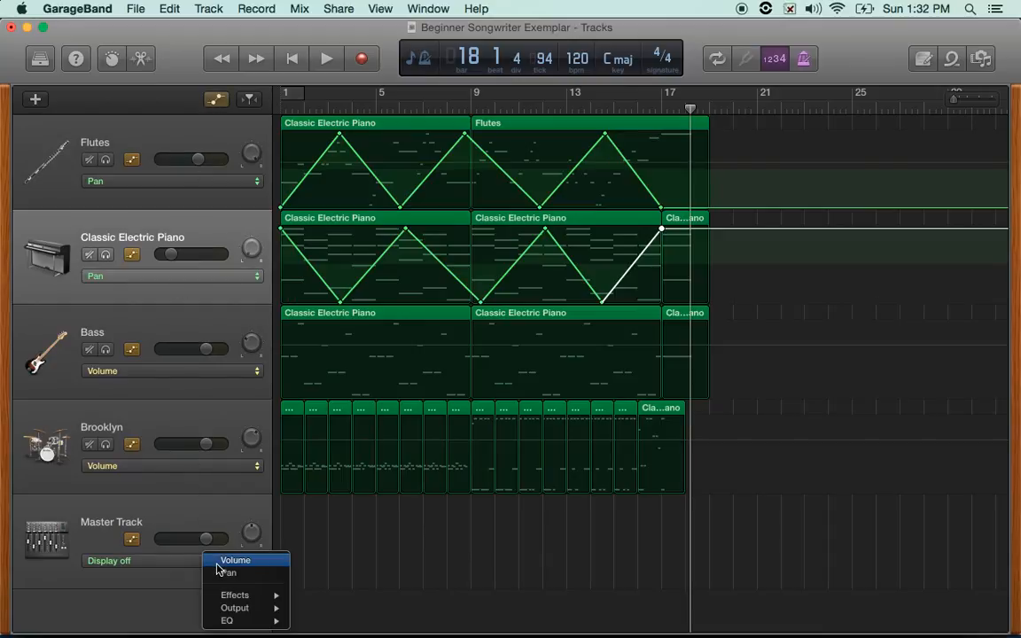
pyautogui.click(232, 561)
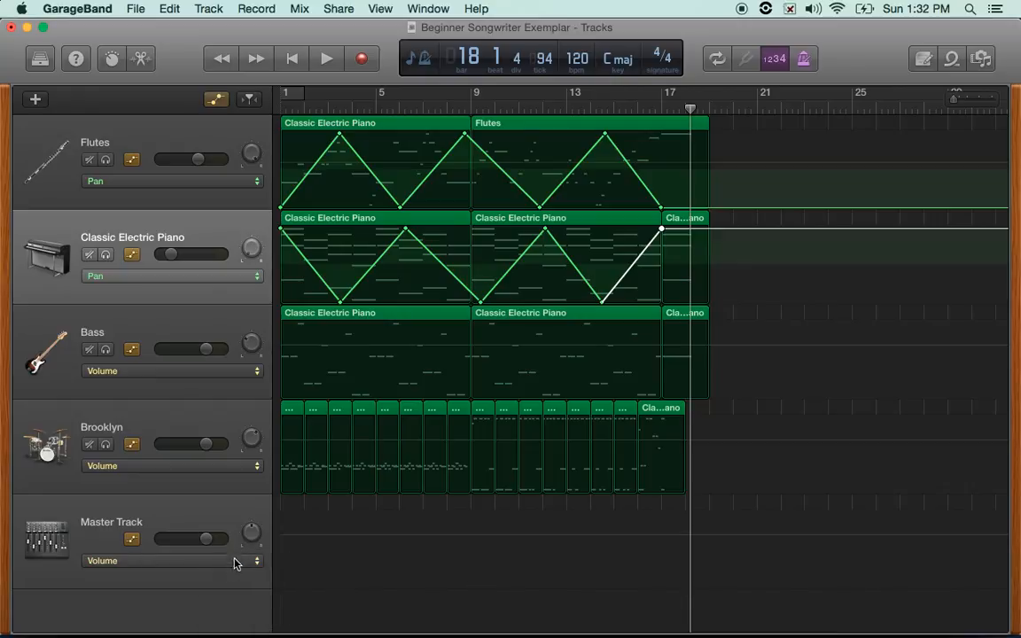
pyautogui.click(671, 541)
pyautogui.click(678, 535)
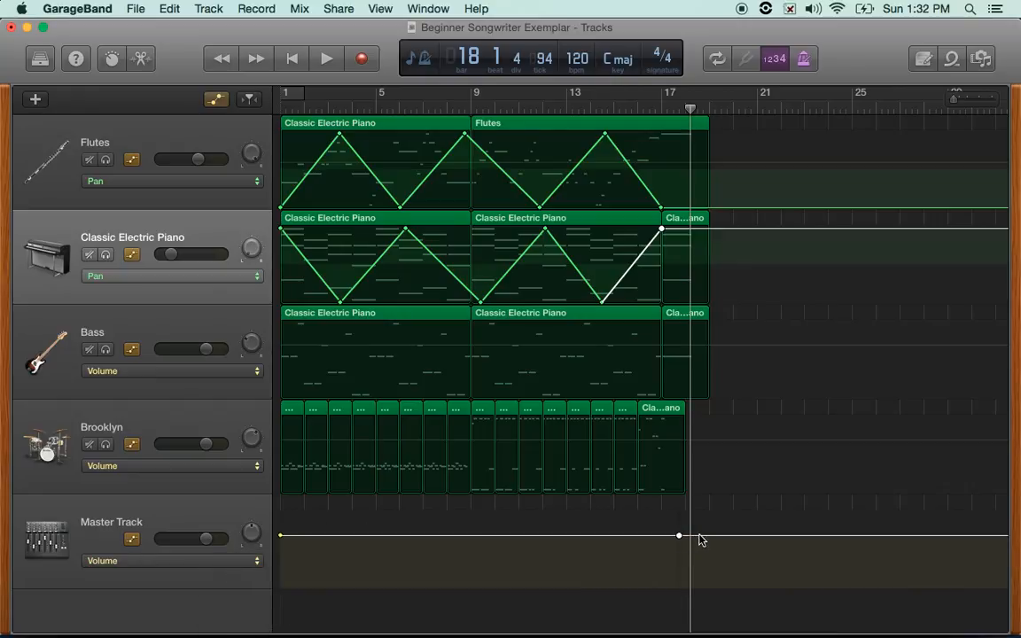
pyautogui.moveTo(702, 539); pyautogui.dragTo(701, 588)
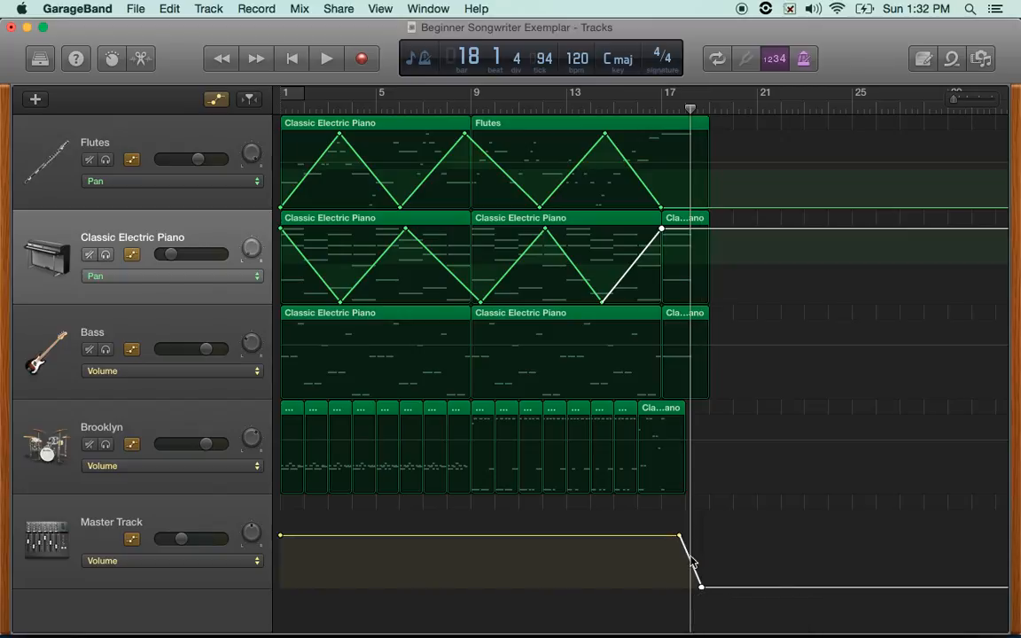
# Step: Play the ending from bar 16 to hear the master fade-out, stopping in bar 18
pyautogui.click(643, 111)
pyautogui.press('space')
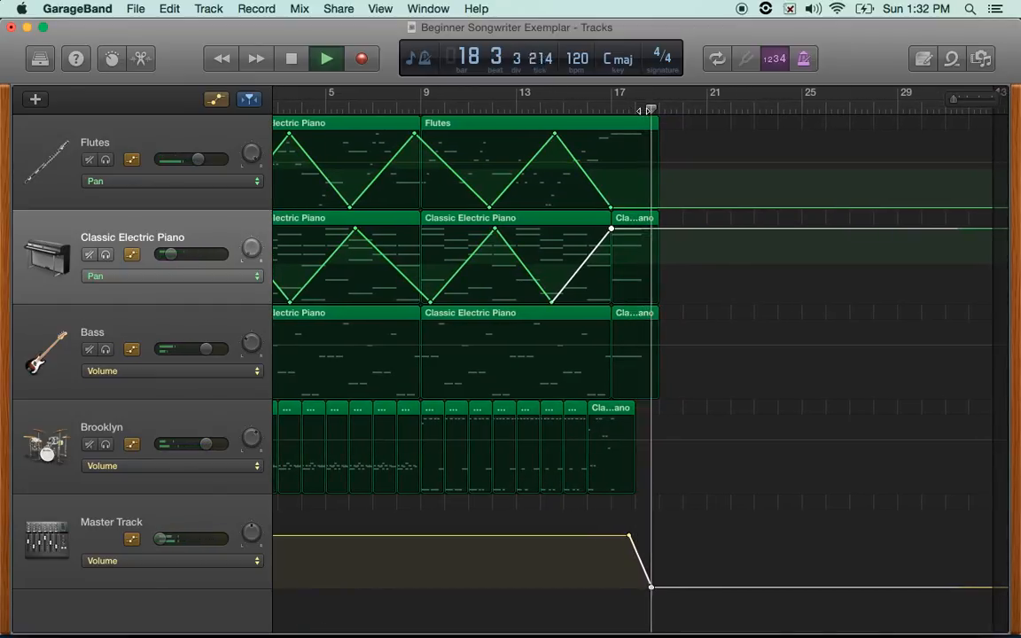
pyautogui.press('space')
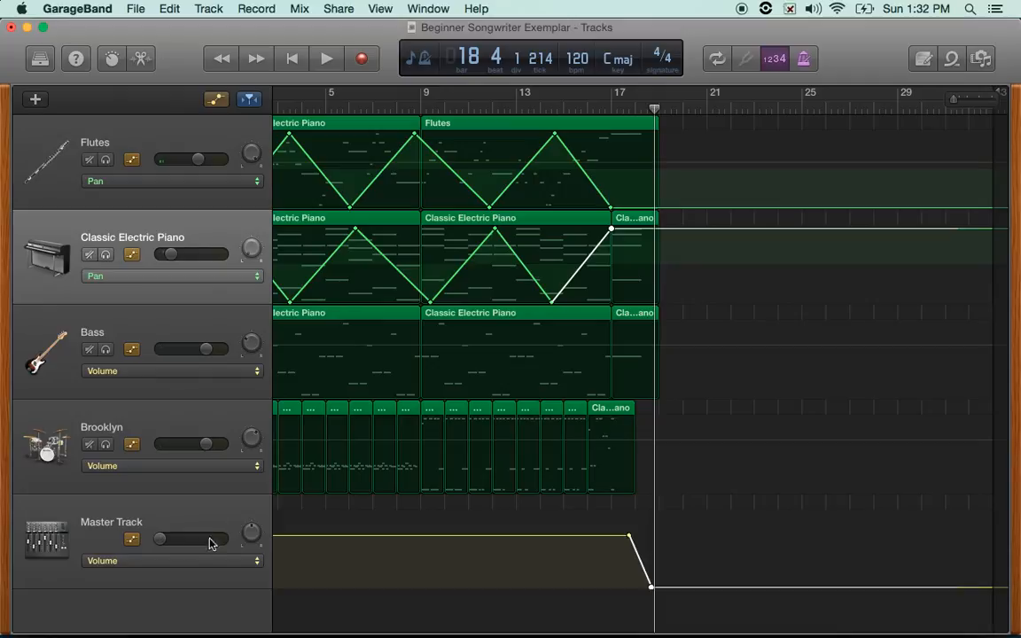
# Step: Examine the Master Track's available automation parameters, including EQ, Output and the Master Echo and Master Reverb effects, without changing the parameter
pyautogui.click(194, 559)
pyautogui.moveTo(192, 528)
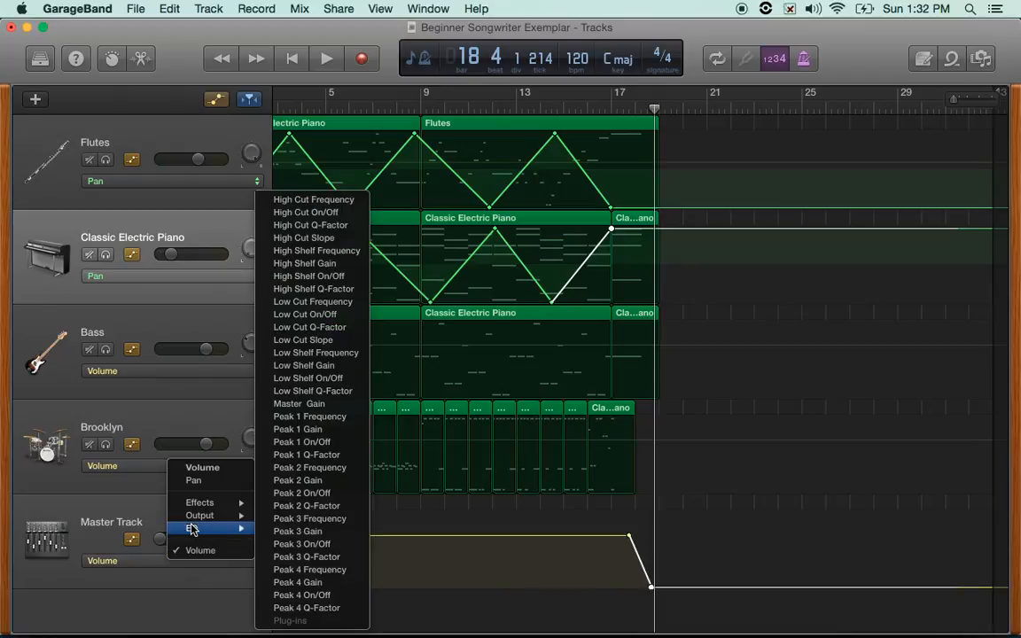
pyautogui.moveTo(197, 504)
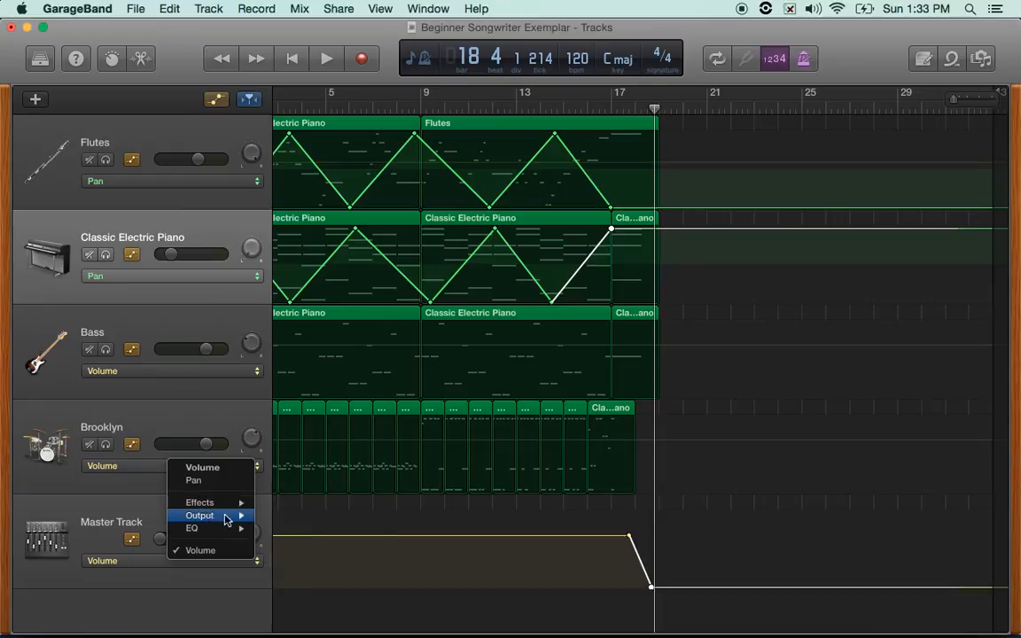
pyautogui.moveTo(280, 518)
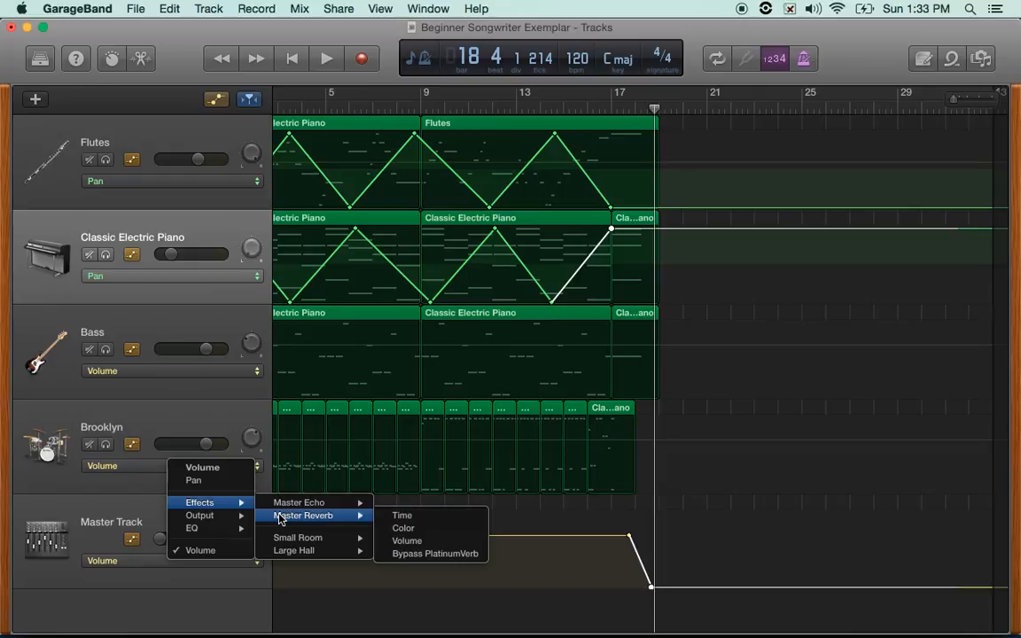
pyautogui.click(158, 94)
# Step: Show the Classic Electric Piano's Smart Controls, play briefly from bar 5, and look at its EQ and sound controls
pyautogui.click(110, 59)
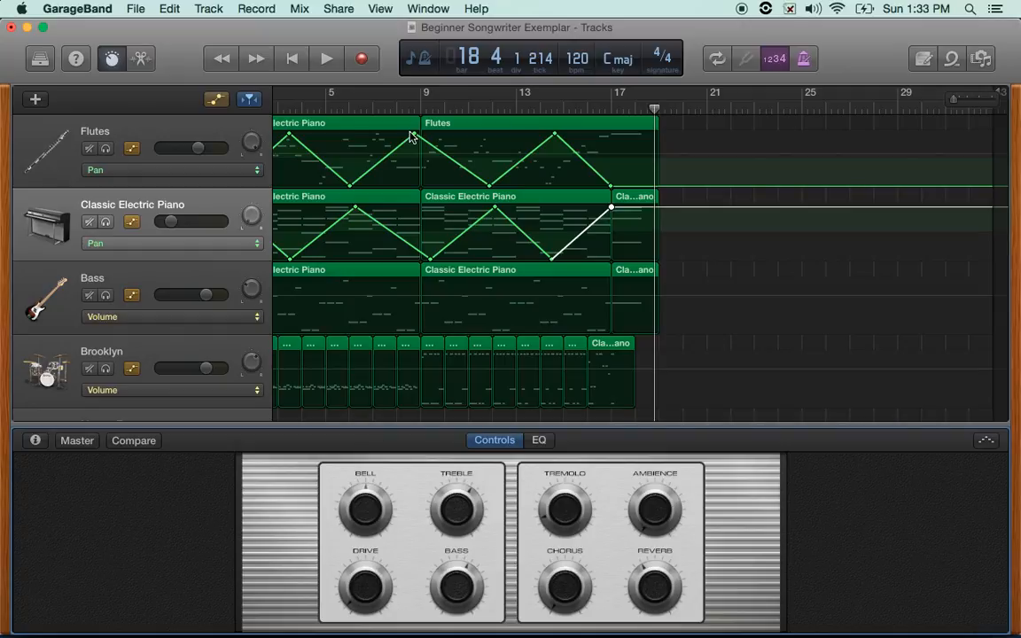
pyautogui.click(333, 106)
pyautogui.press('space')
pyautogui.hscroll(-1, 332, 106)
pyautogui.press('space')
pyautogui.click(540, 440)
pyautogui.click(494, 441)
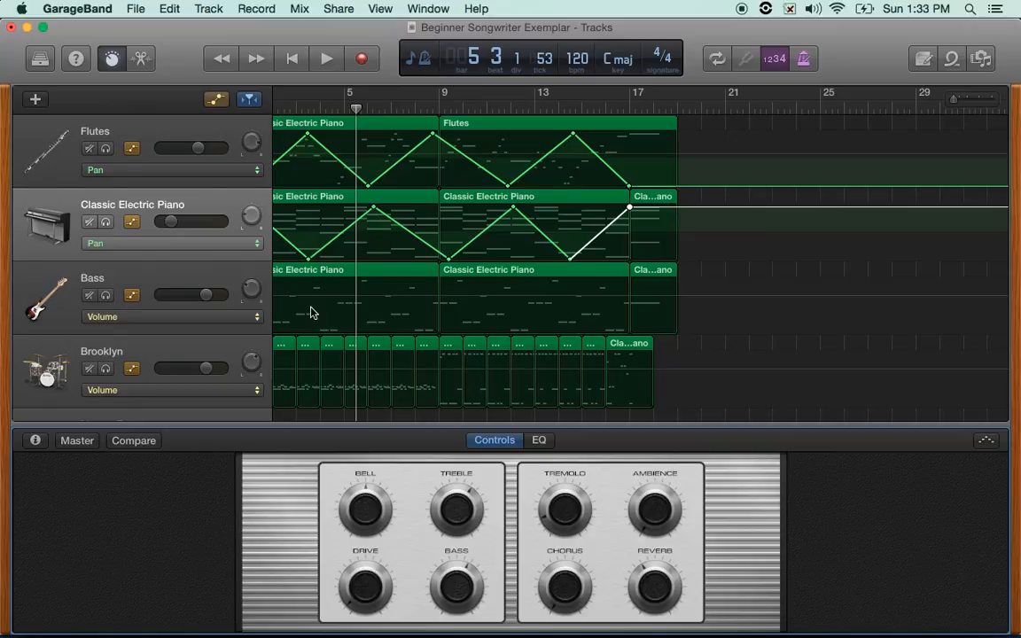
# Step: Select the Master Track and display its Master Echo effect controls
pyautogui.scroll(-3, 156, 338)
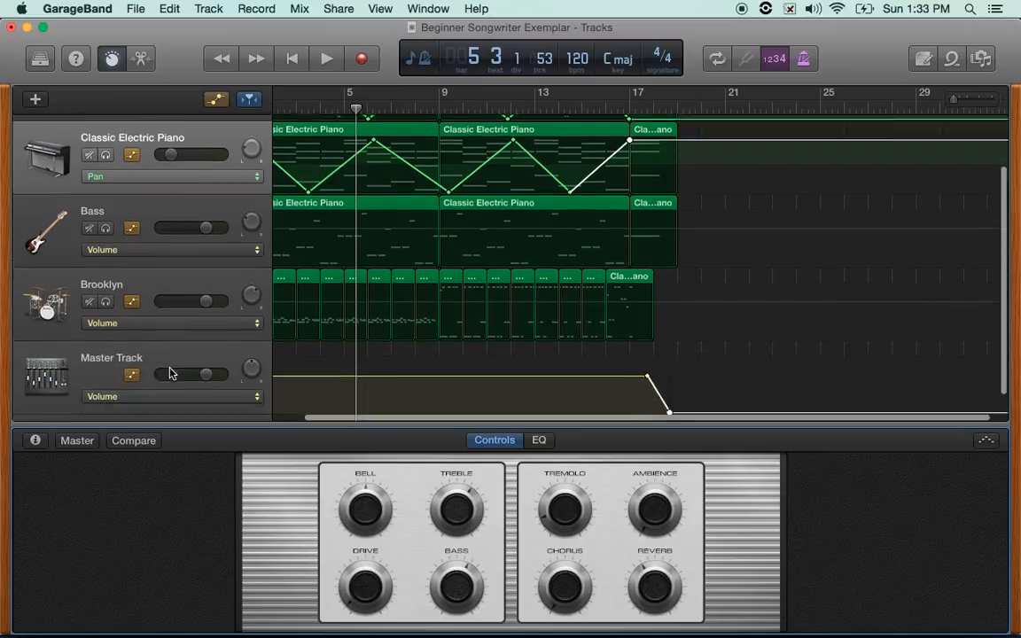
pyautogui.scroll(-1, 164, 325)
pyautogui.click(196, 319)
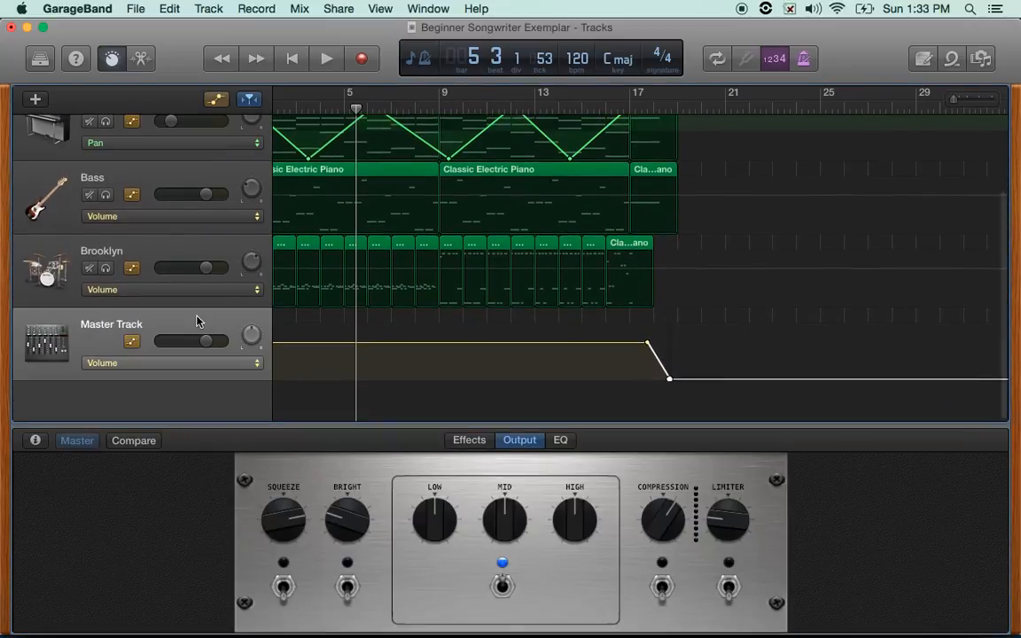
pyautogui.click(462, 443)
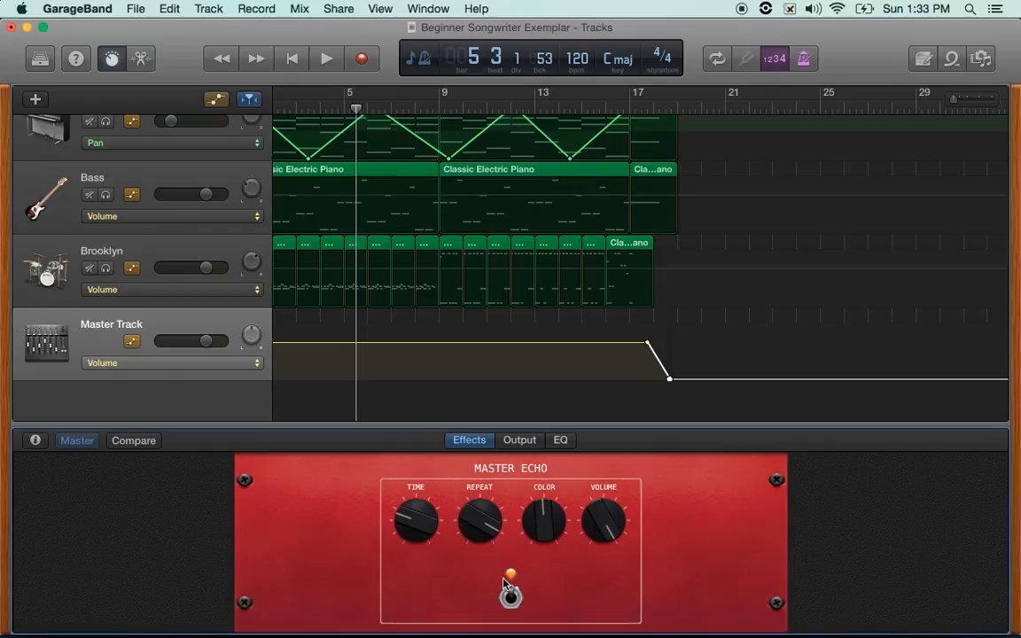
# Step: Play the song while toggling Master Echo and trying different Time, Repeat and Color amounts, and revert to the saved echo settings
pyautogui.press('space')
pyautogui.hscroll(-3, 477, 358)
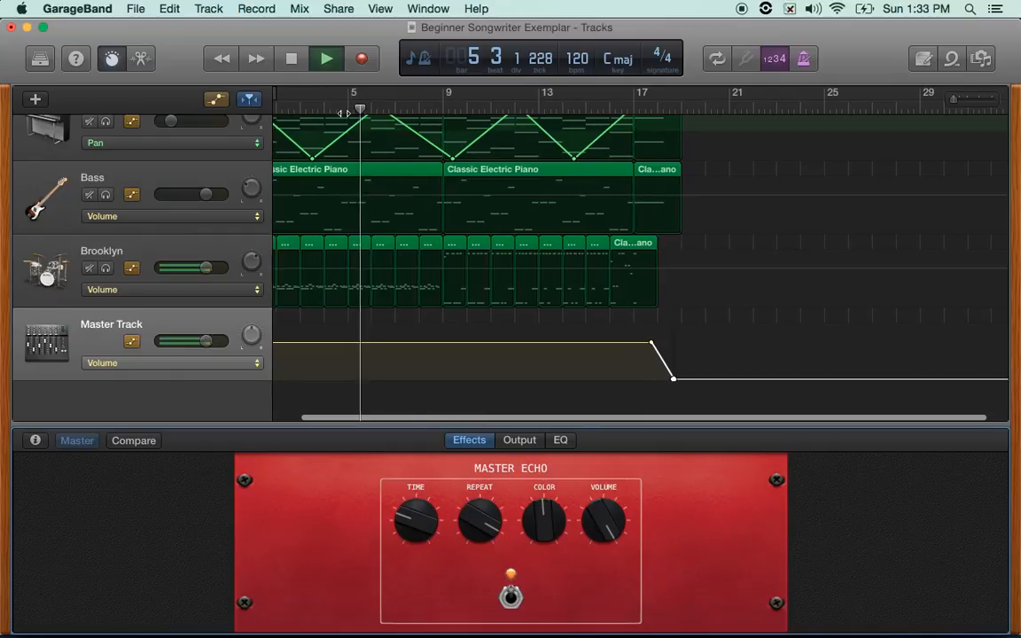
pyautogui.click(513, 595)
pyautogui.click(513, 595)
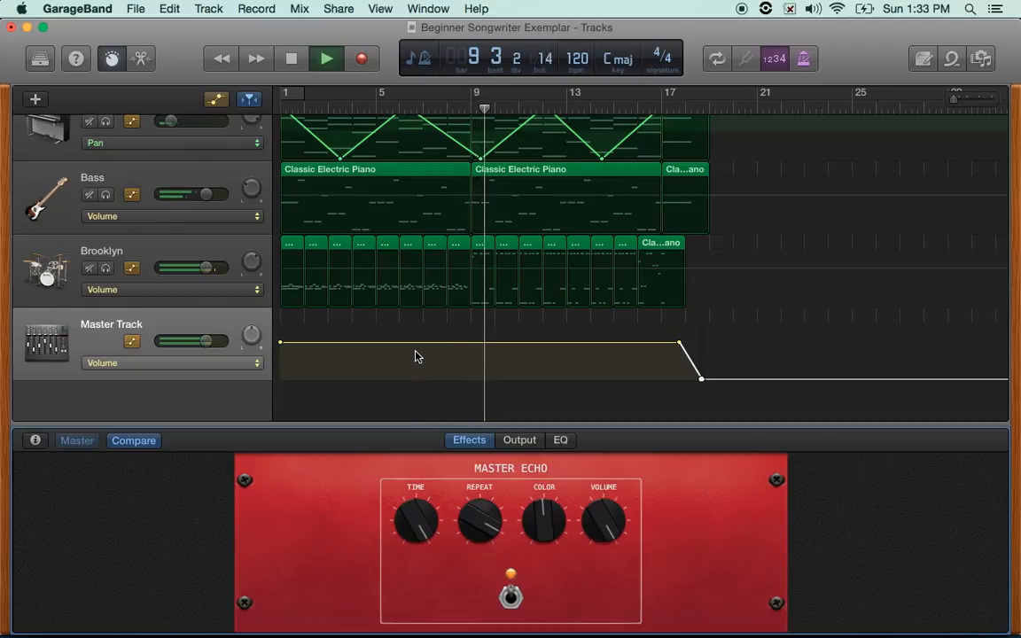
pyautogui.moveTo(465, 515); pyautogui.dragTo(471, 610)
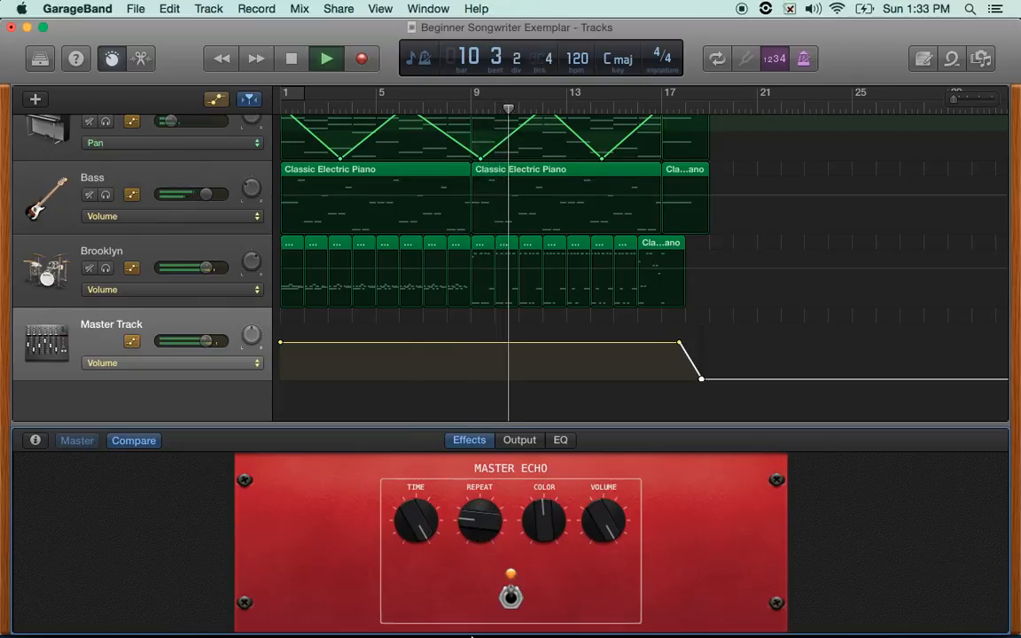
pyautogui.moveTo(501, 547); pyautogui.dragTo(549, 438)
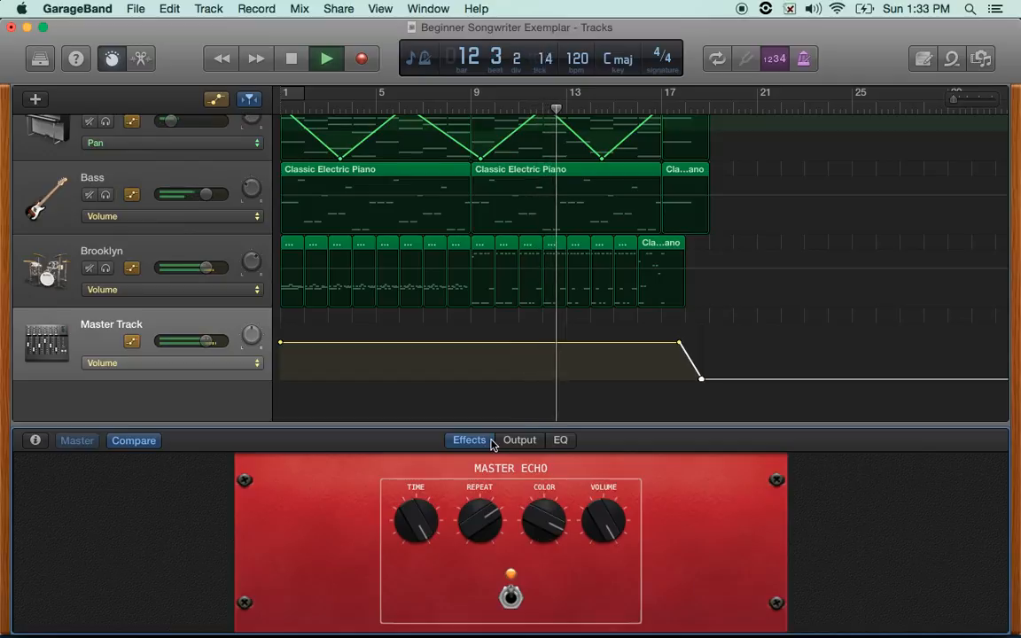
pyautogui.click(126, 442)
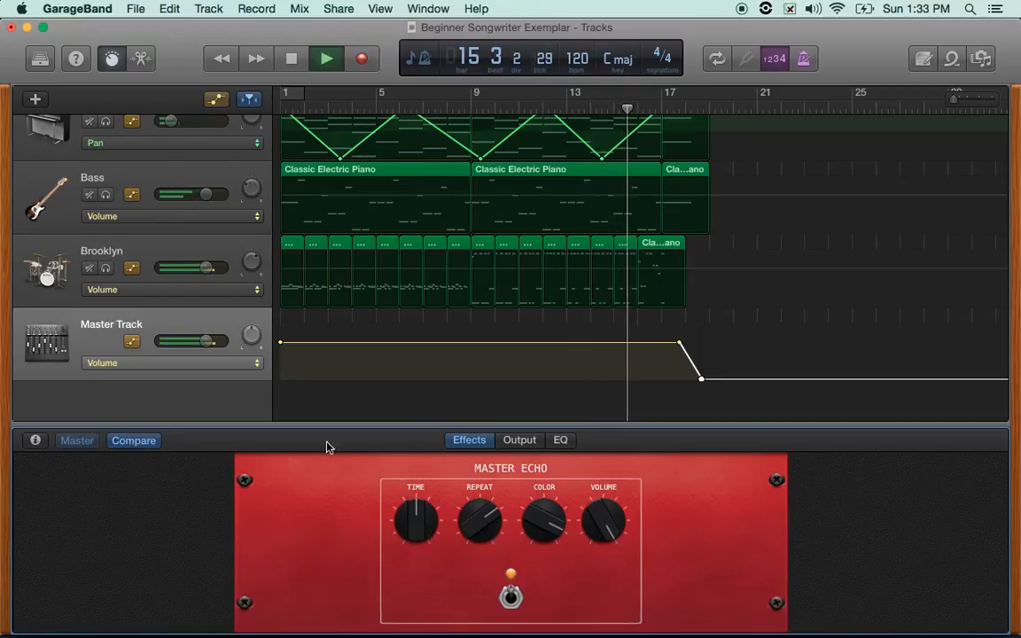
# Step: In the master Output controls, play from about bar 4, turn Mid down slightly, and switch on Compression and raise it
pyautogui.click(520, 440)
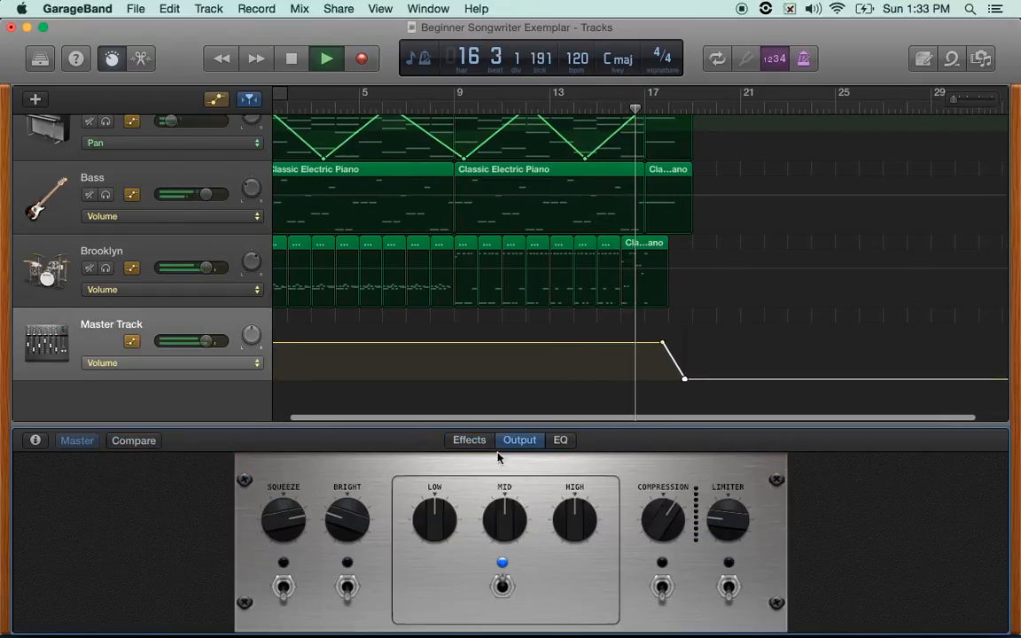
pyautogui.press('space')
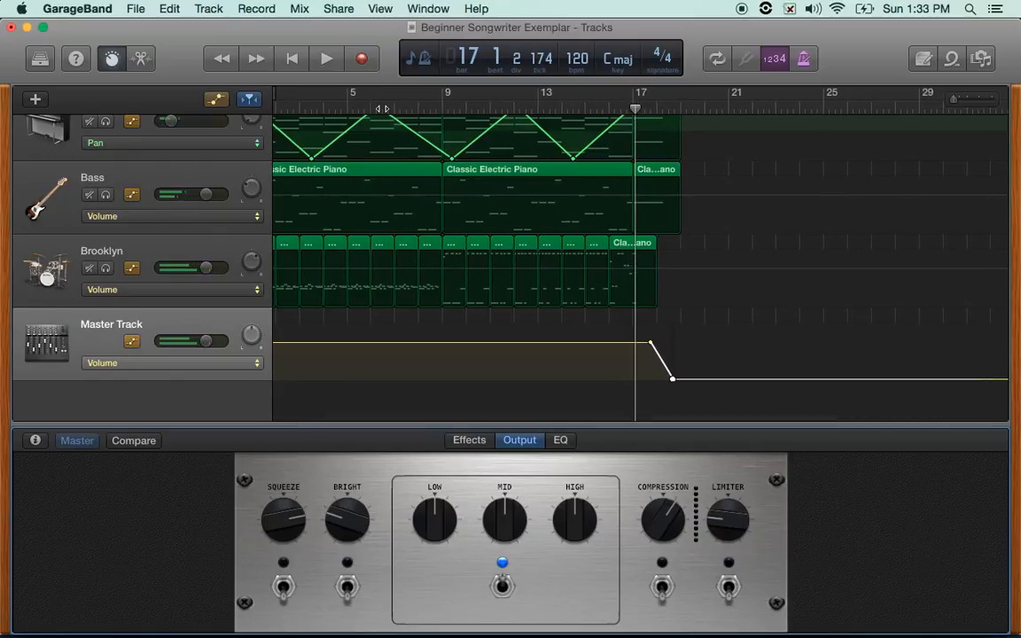
pyautogui.click(315, 105)
pyautogui.press('space')
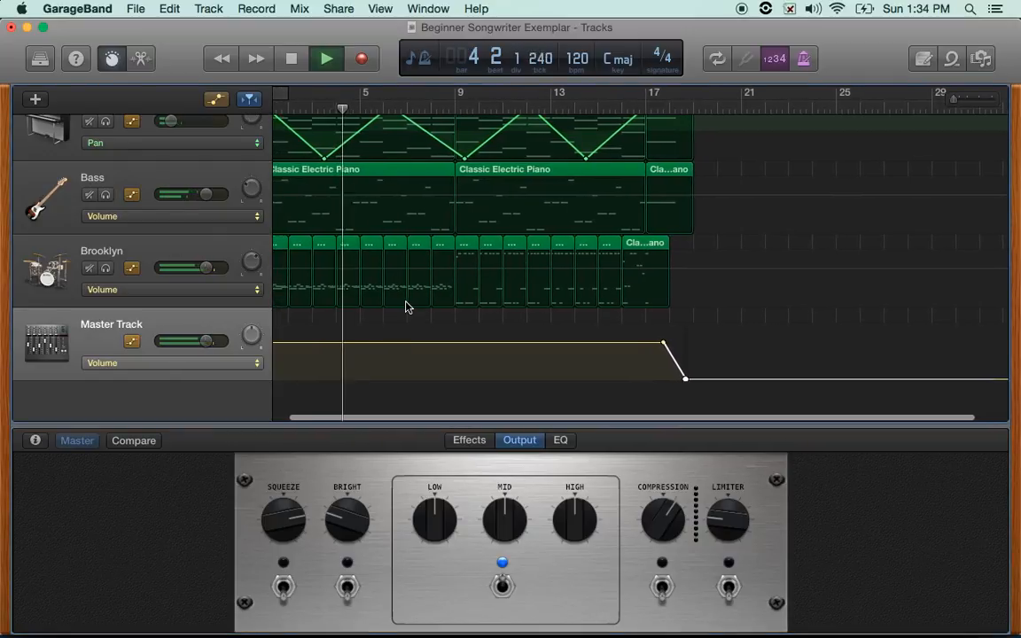
pyautogui.click(504, 586)
pyautogui.click(503, 587)
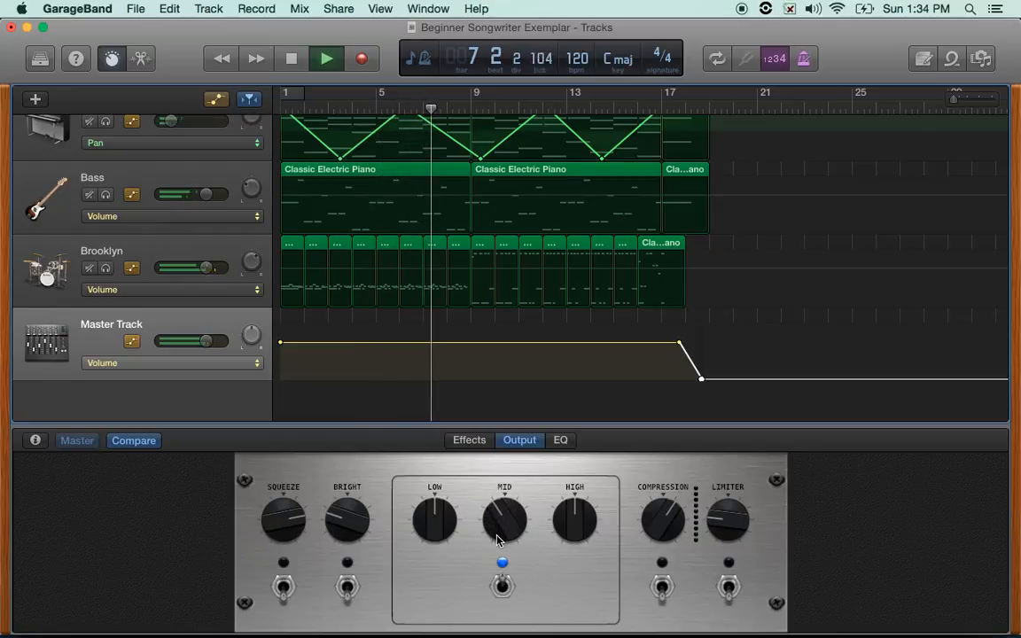
pyautogui.moveTo(666, 523); pyautogui.dragTo(668, 492)
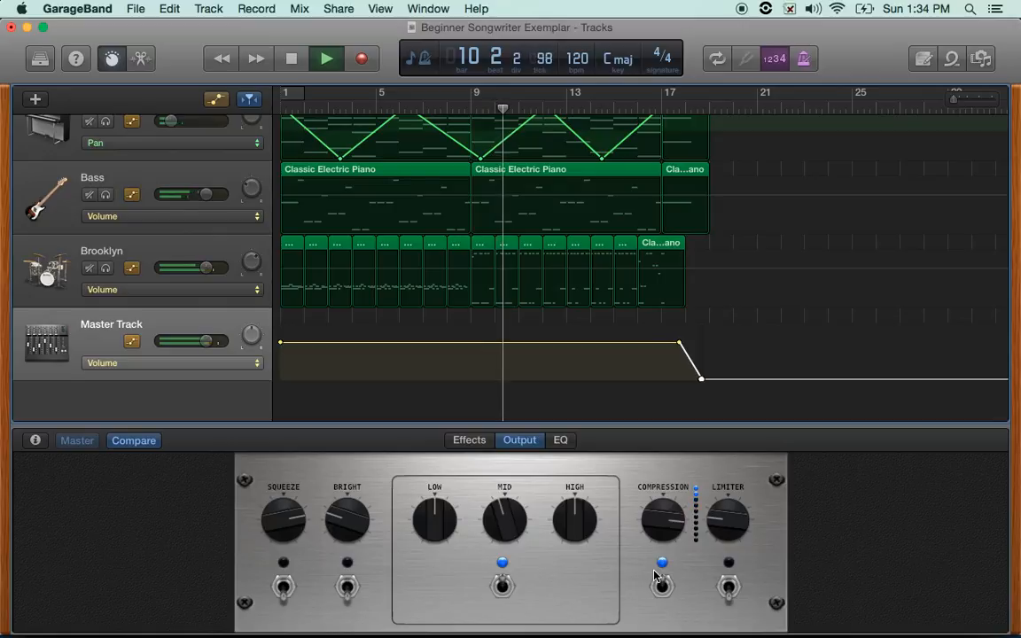
# Step: Switch on the Limiter and raise it slightly, switch off both Compression and Limiter, and stop playback
pyautogui.click(729, 588)
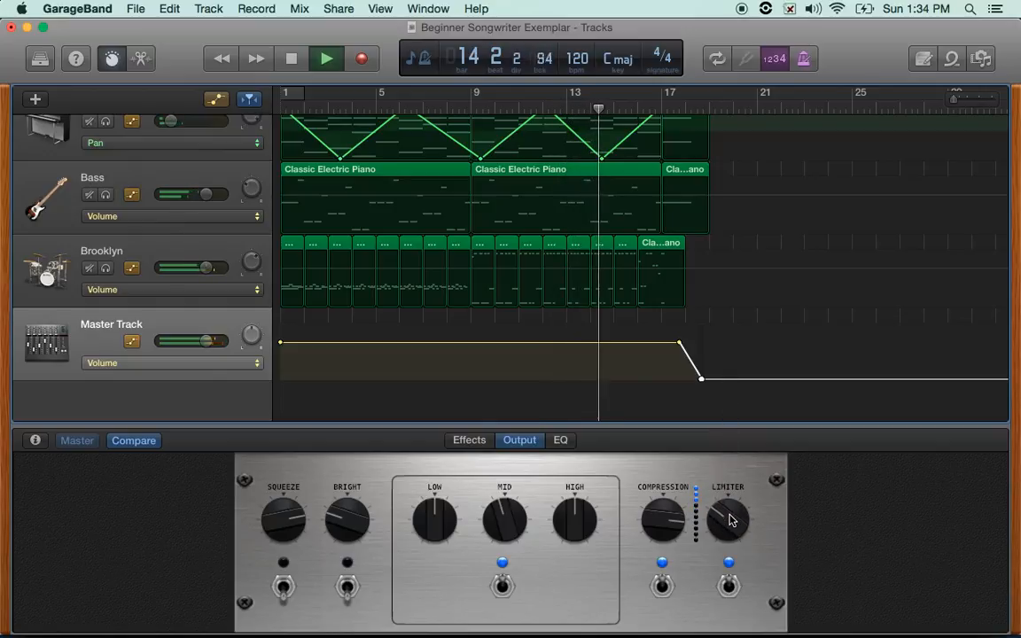
pyautogui.click(661, 587)
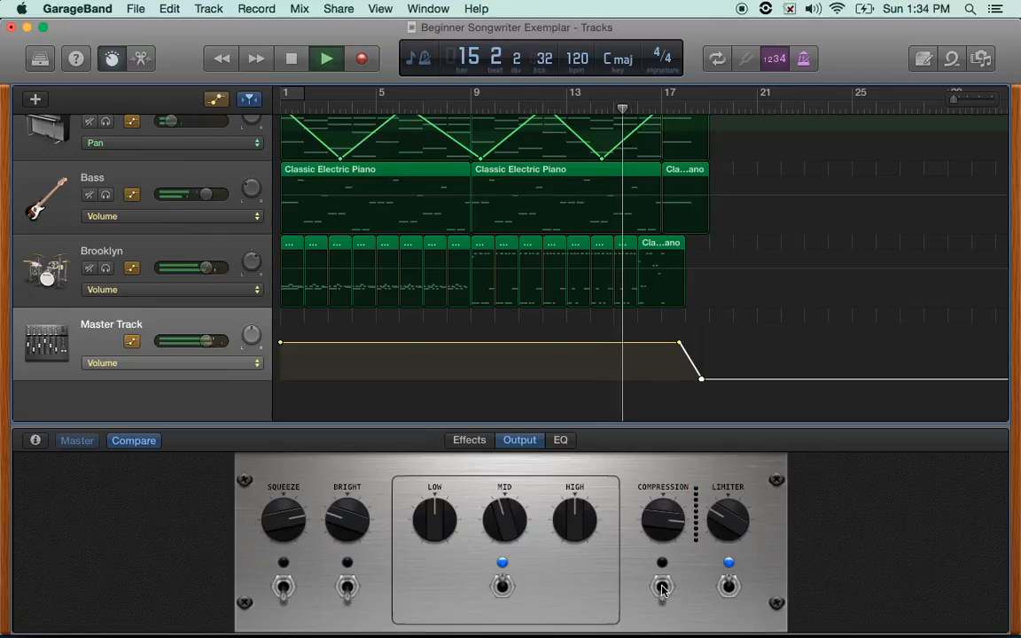
pyautogui.click(728, 587)
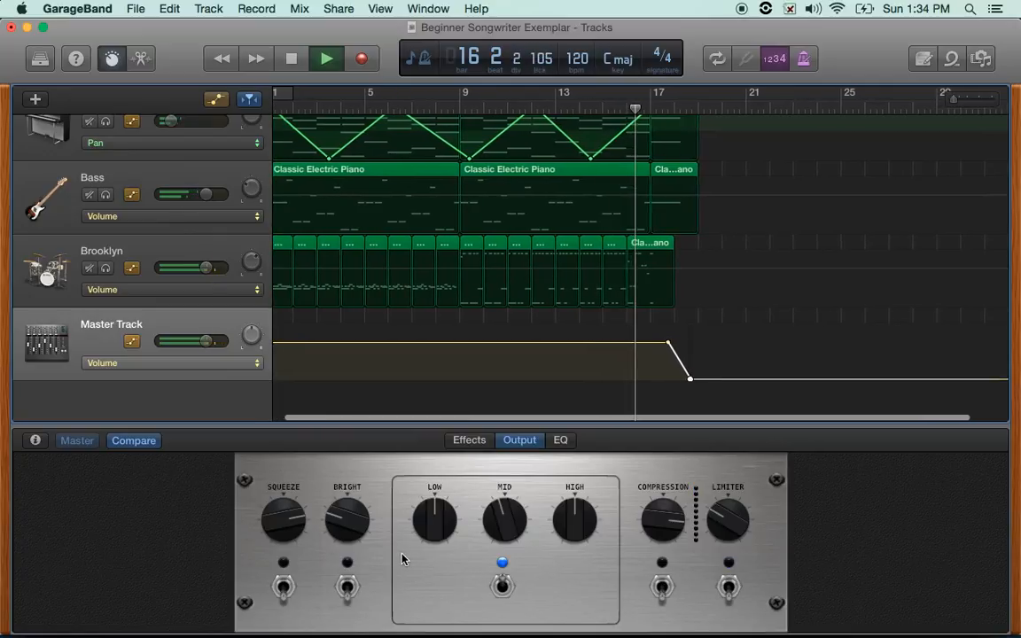
pyautogui.press('space')
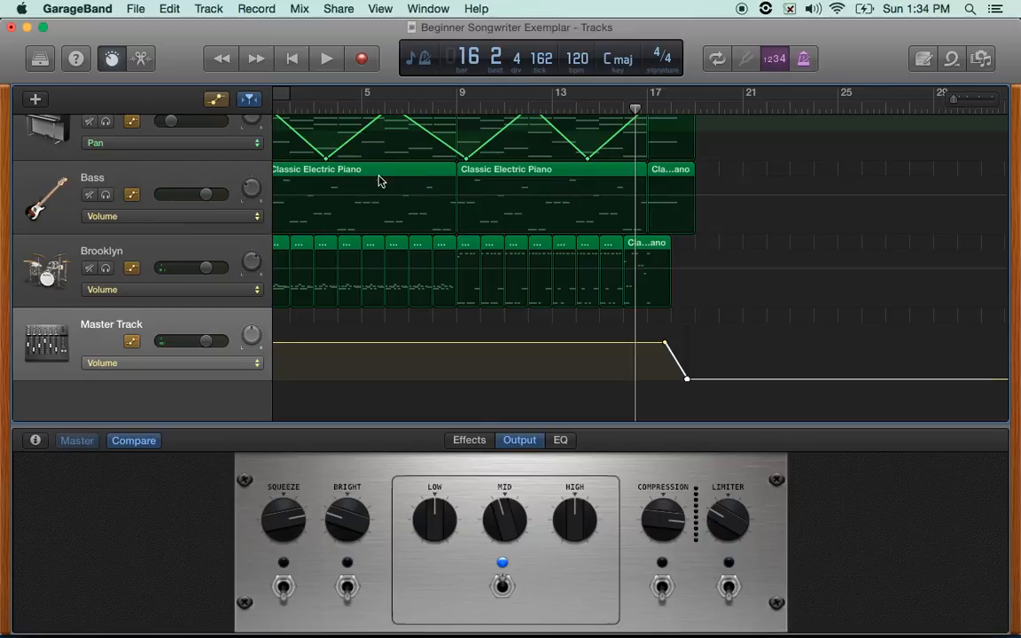
# Step: Look at the Master Track's effects and its EQ curve
pyautogui.hscroll(-2, 341, 158)
pyautogui.click(469, 440)
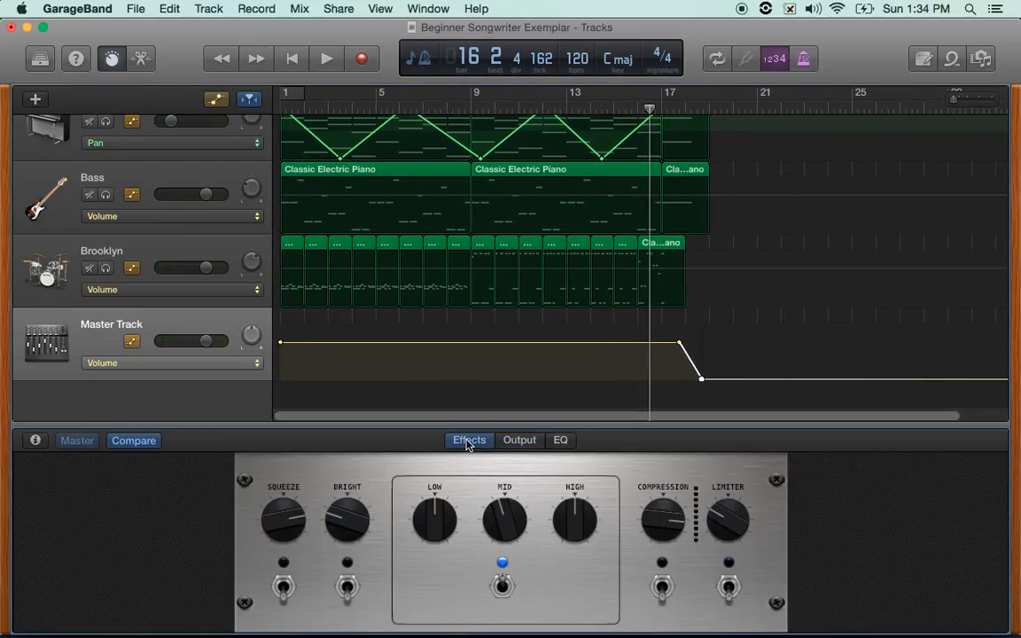
pyautogui.click(558, 441)
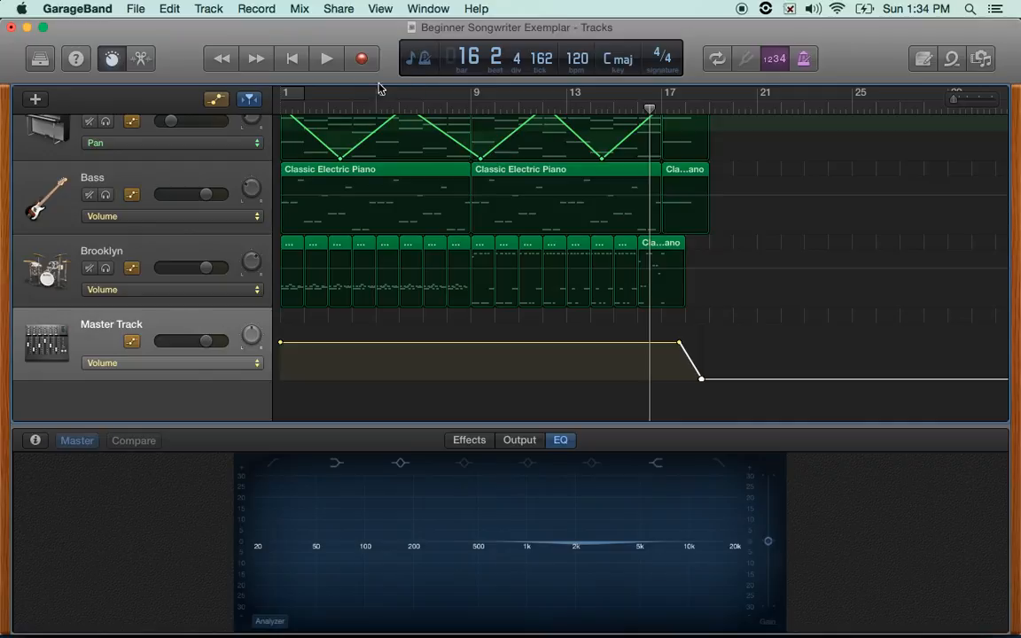
# Step: Export the song to the Desktop as a High Quality (192 kBit/s) AAC file, adding the student's surname before the default file name
pyautogui.click(338, 9)
pyautogui.click(373, 154)
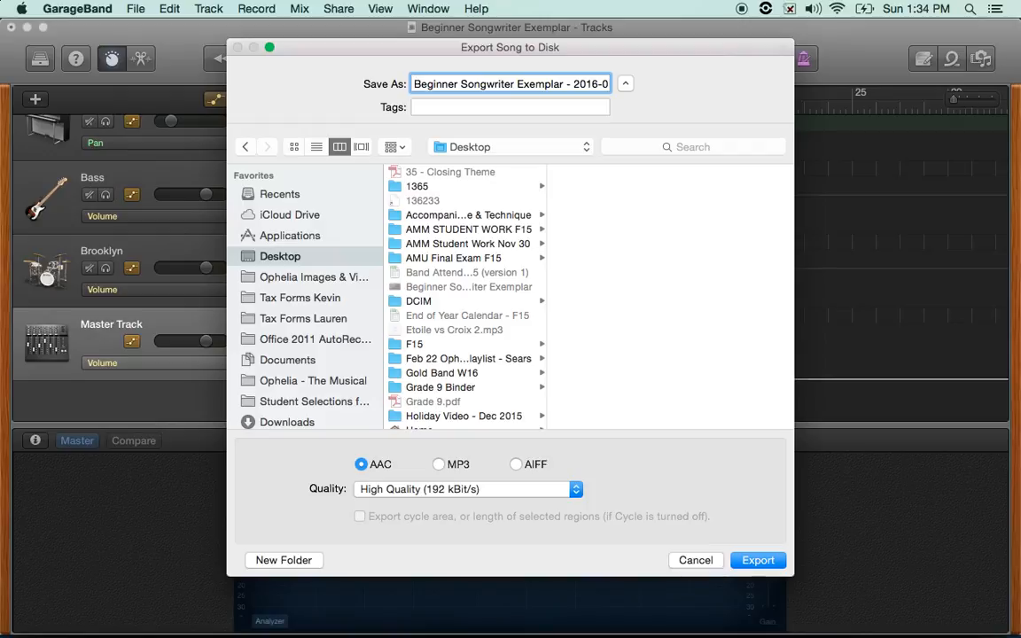
pyautogui.write('Sasaki')
pyautogui.hotkey('shift', 'alt', 'Right')
pyautogui.hotkey('shift', 'alt', 'Right')
pyautogui.hotkey('shift', 'alt', 'Right')
pyautogui.hotkey('shift', 'alt', 'Right')
pyautogui.hotkey('shift', 'alt', 'Right')
pyautogui.hotkey('shift', 'alt', 'Right')
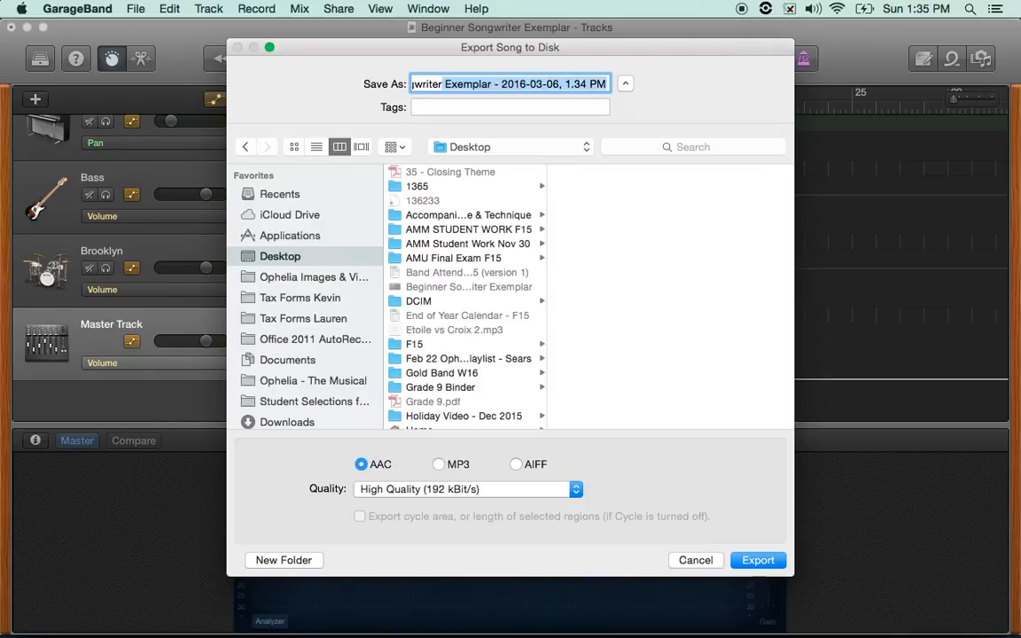
pyautogui.press('Left')
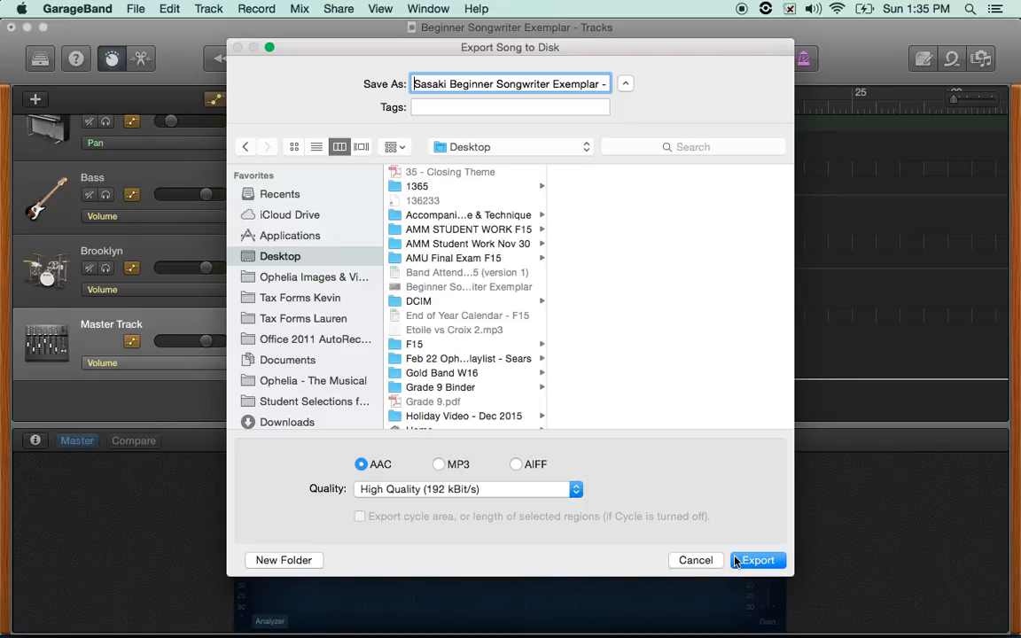
pyautogui.click(734, 561)
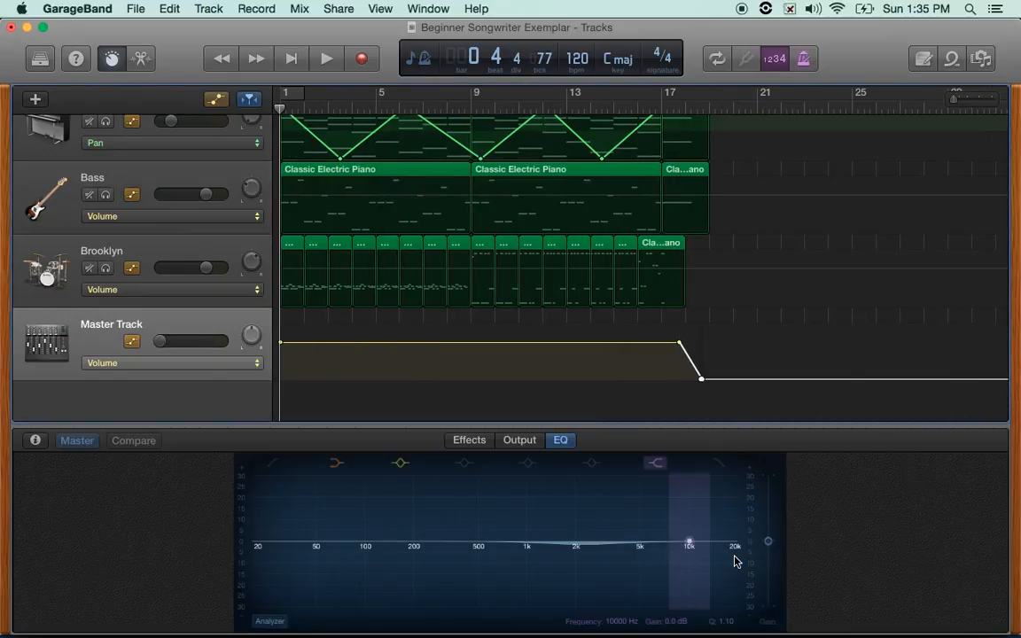
# Step: Switch to Adobe Reader to view the Beginner Songwriter assignment PDF
pyautogui.press('super+Tab')
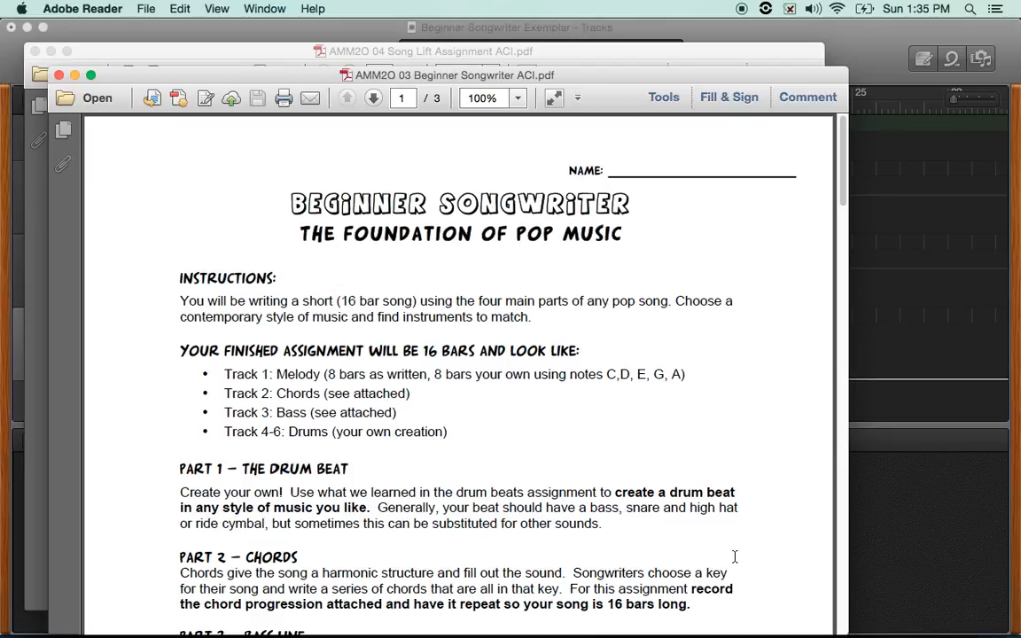